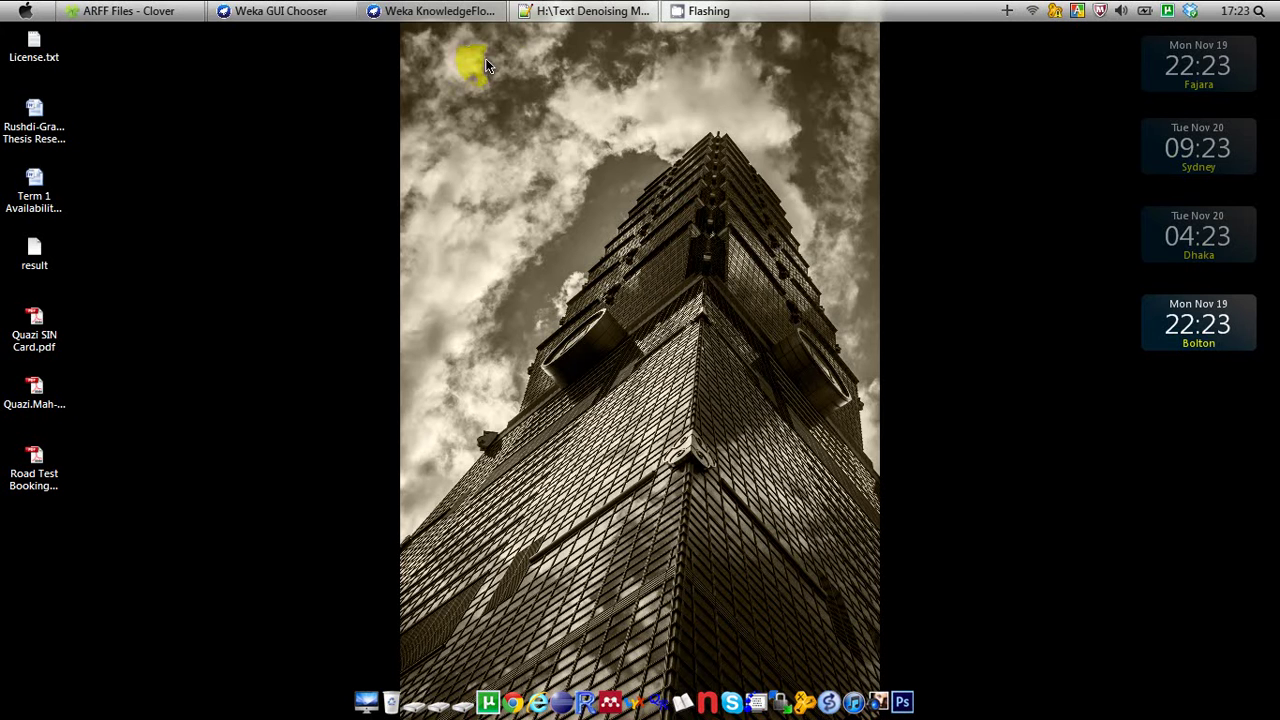
Bring up the KnowledgeFlow window and place an ArffLoader on the layout
click(441, 12)
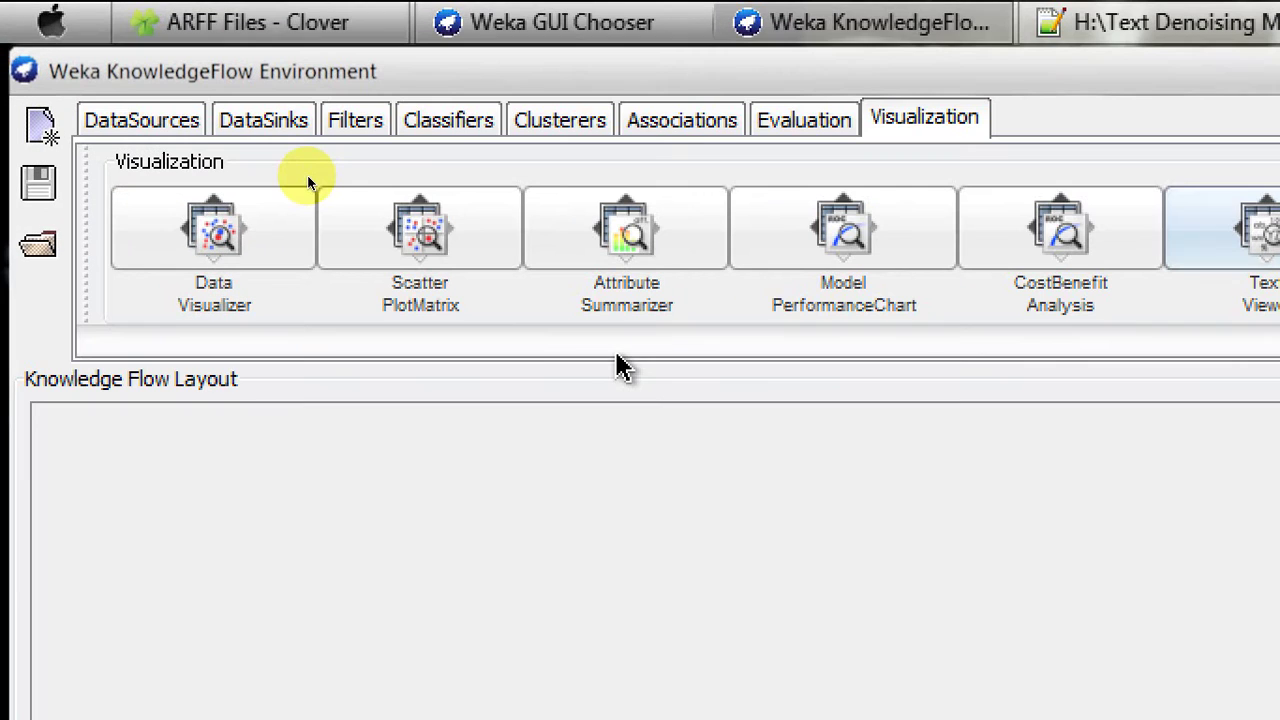
click(165, 240)
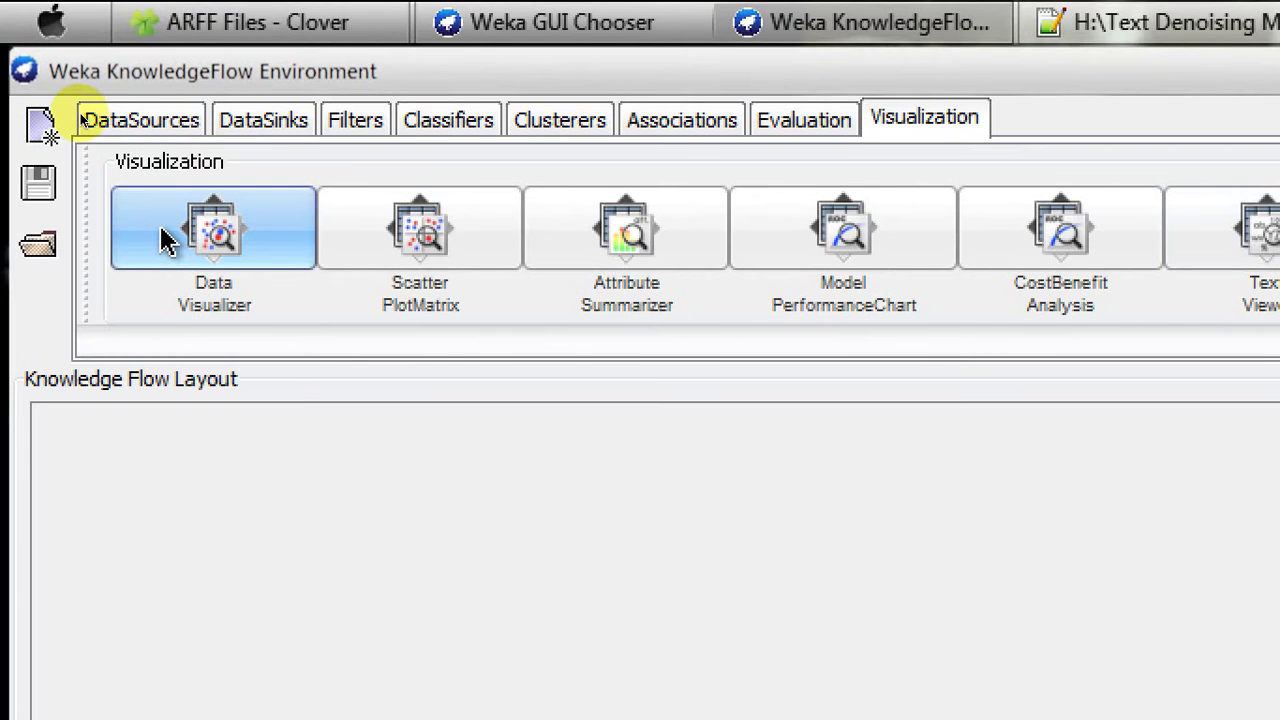
click(141, 128)
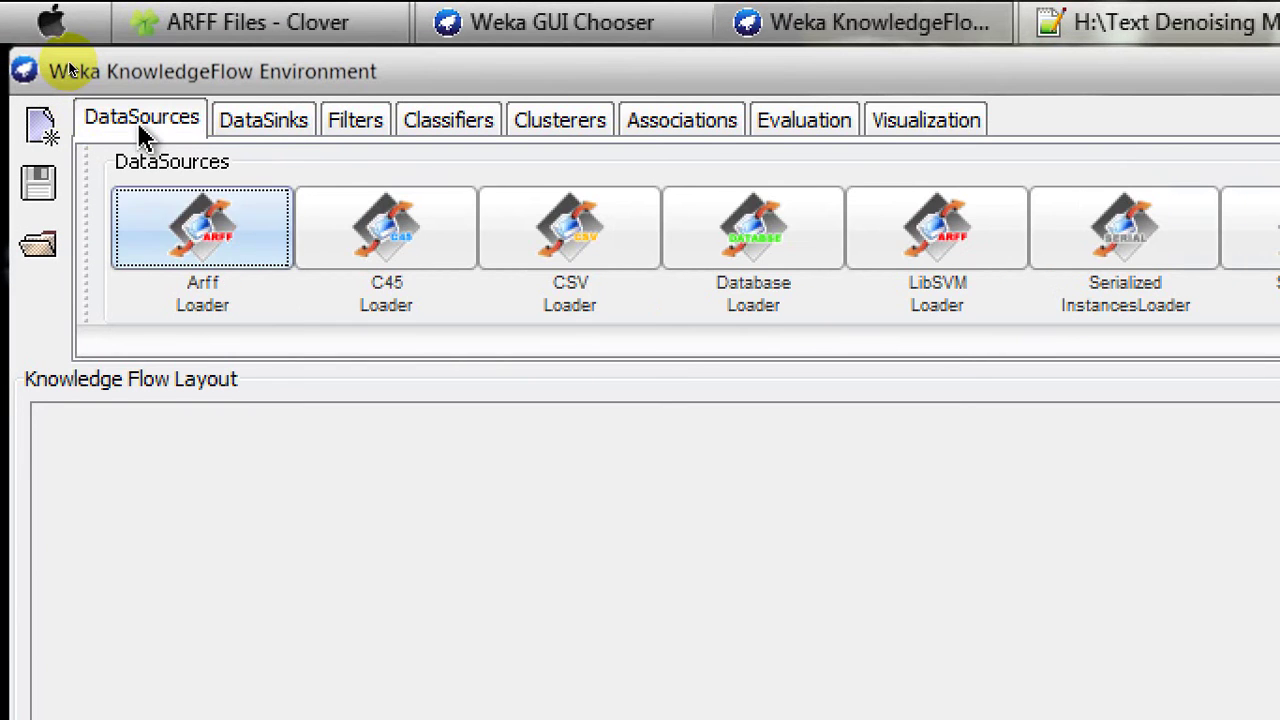
click(203, 258)
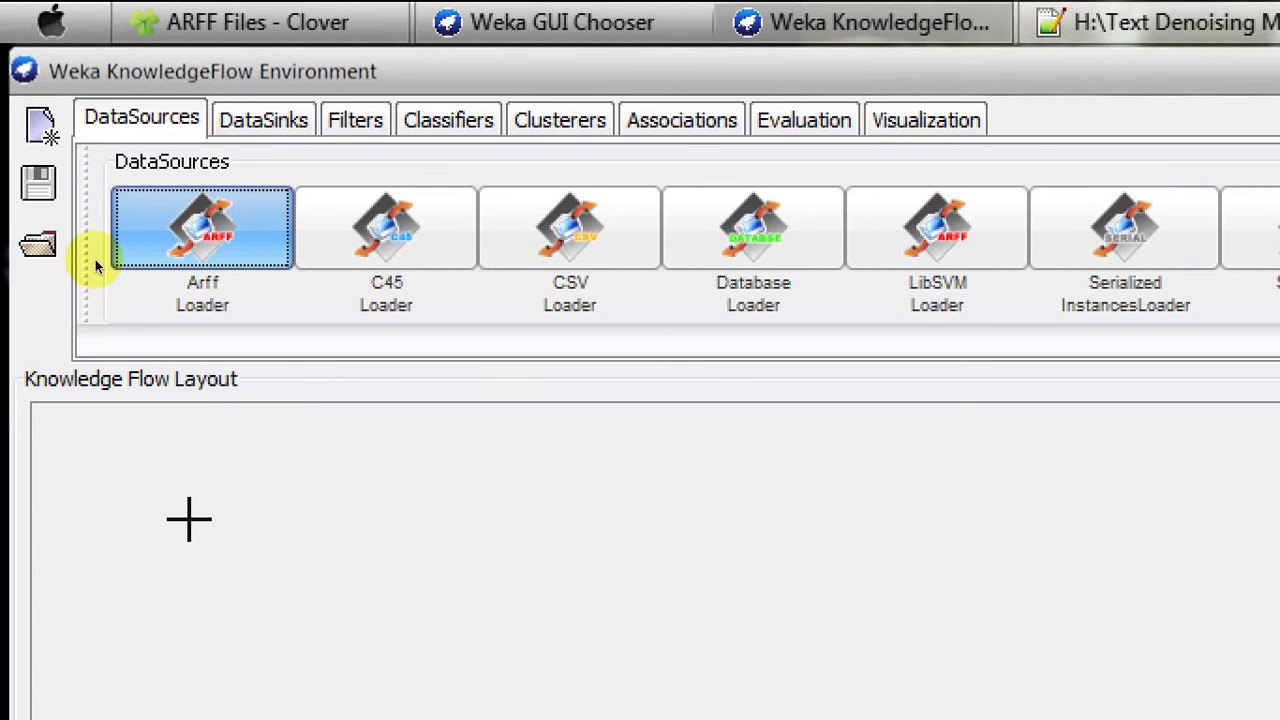
click(189, 519)
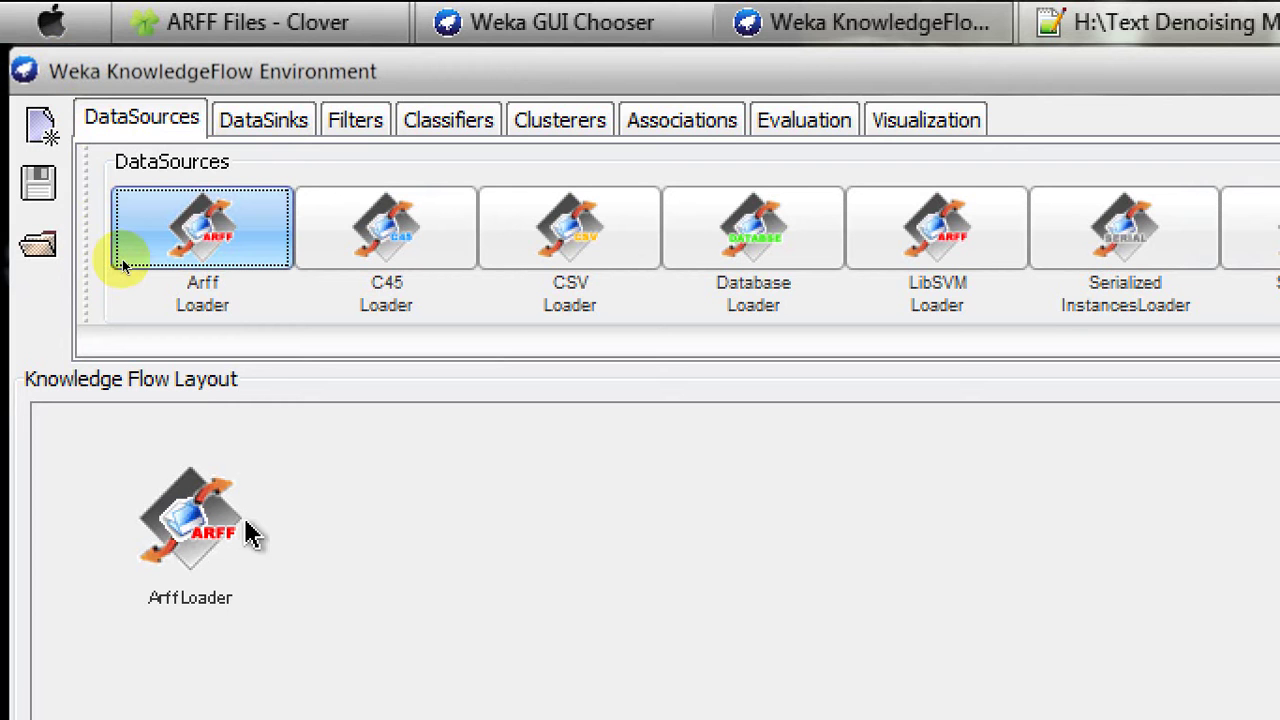
Place a ClassAssigner to the right of the ArffLoader
click(793, 125)
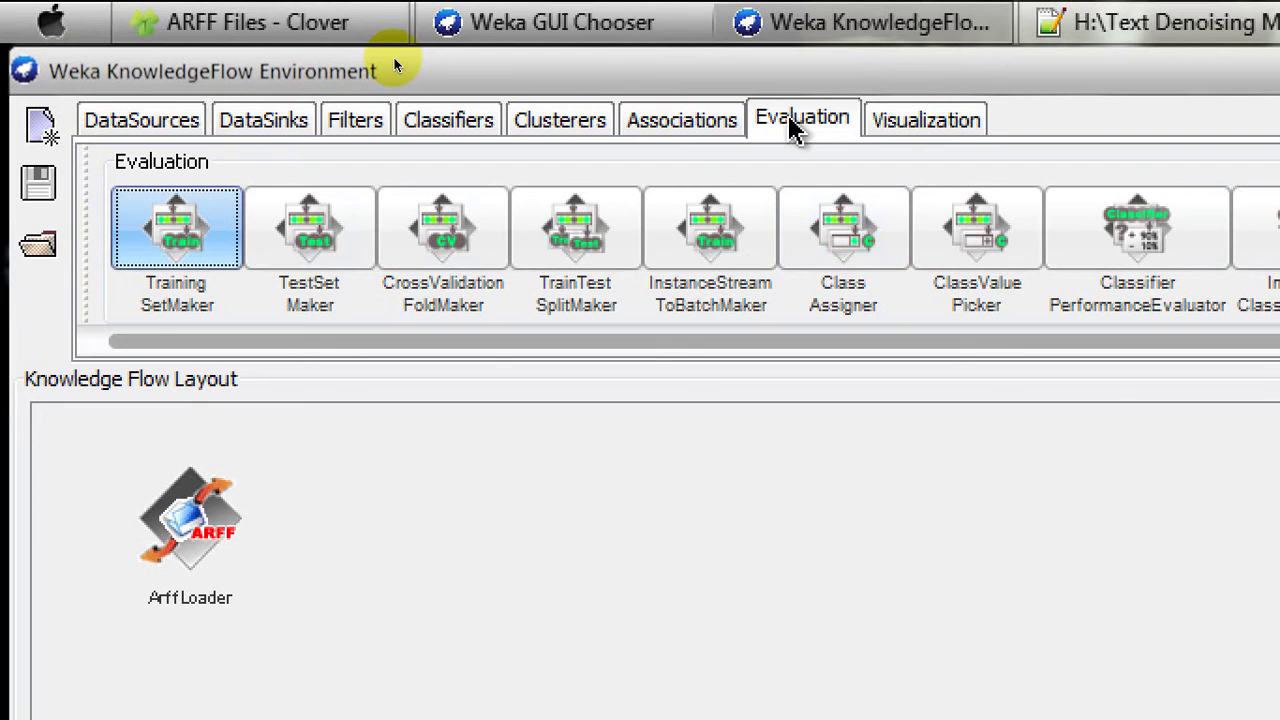
click(840, 238)
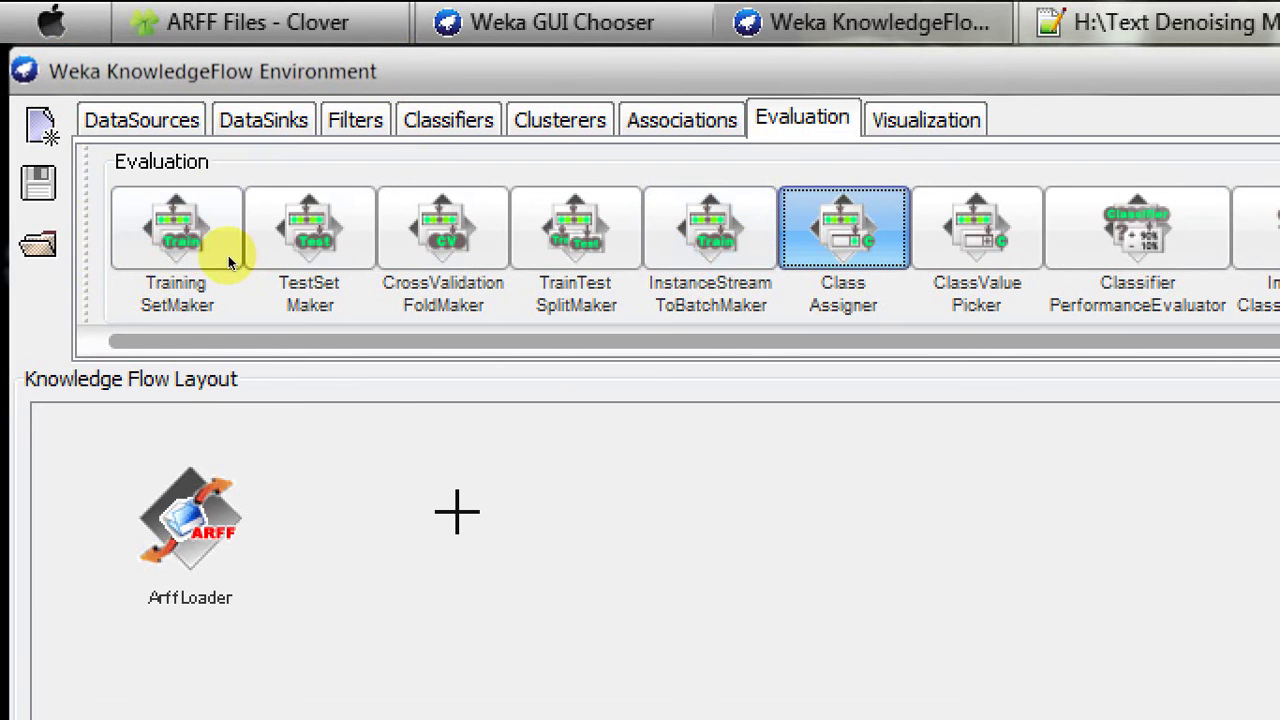
click(455, 512)
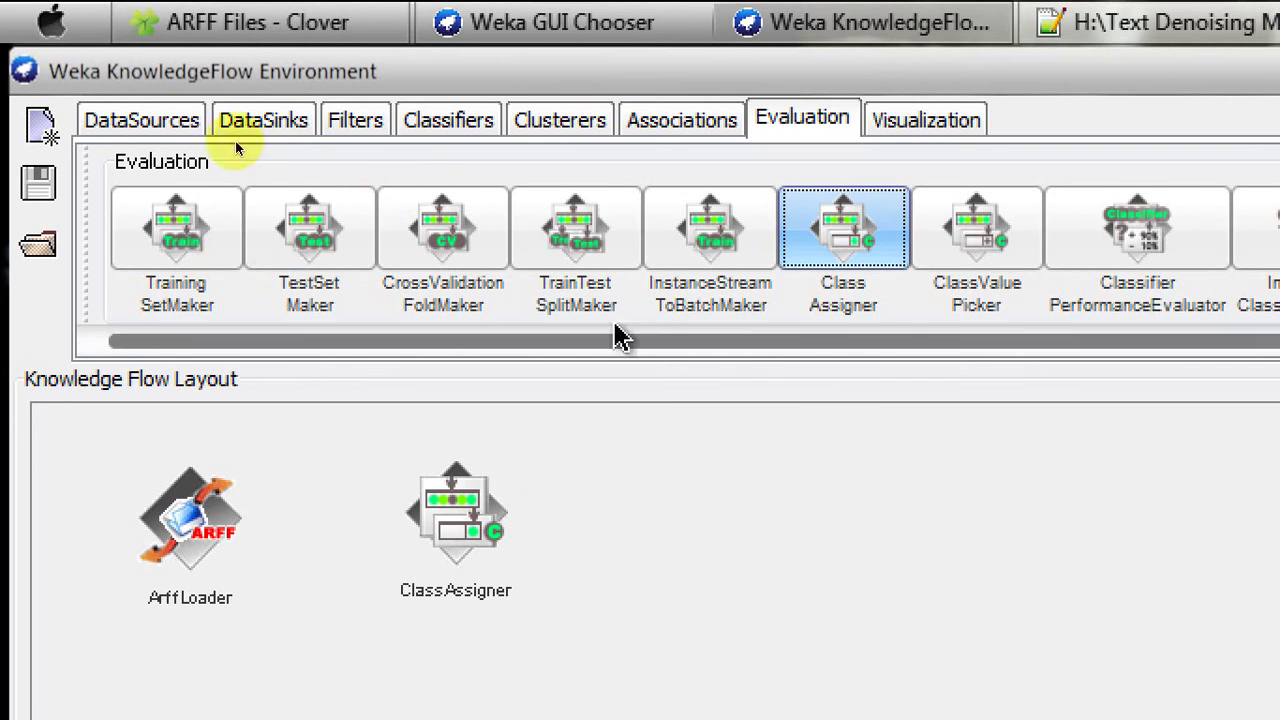
click(360, 122)
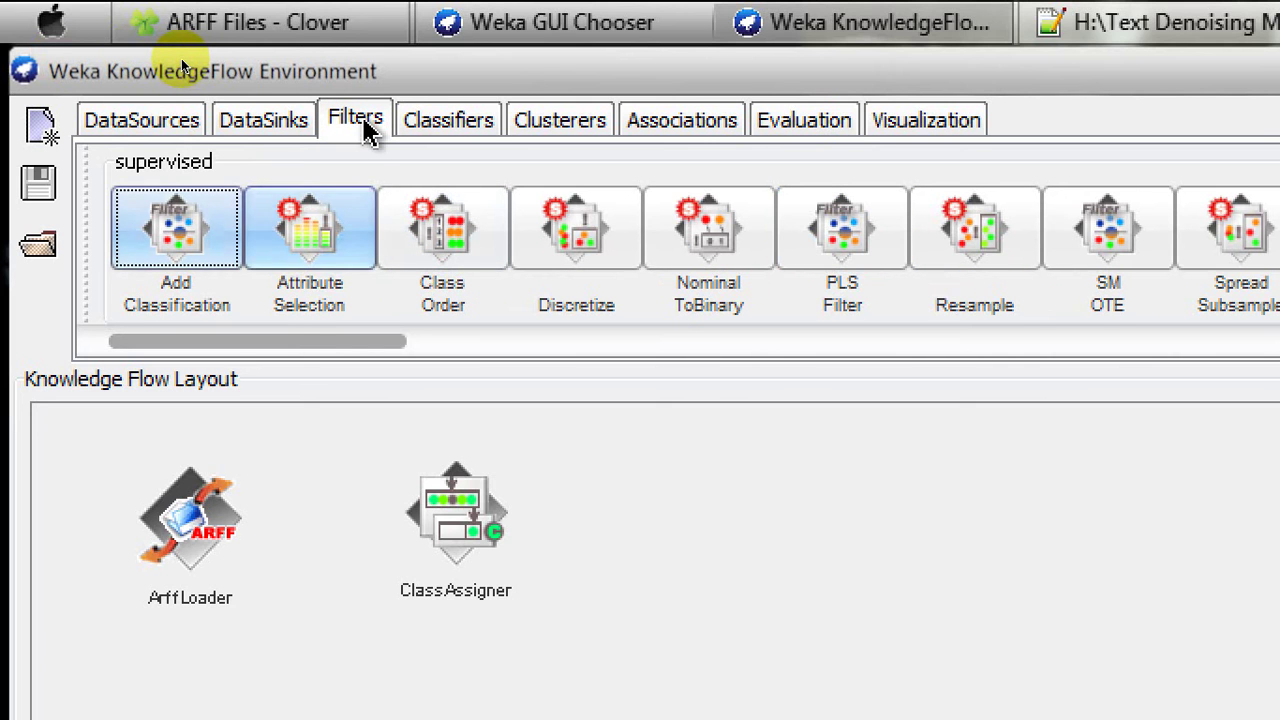
Add an Attribute Selection filter after the ClassAssigner and a TextViewer at the far right
click(328, 240)
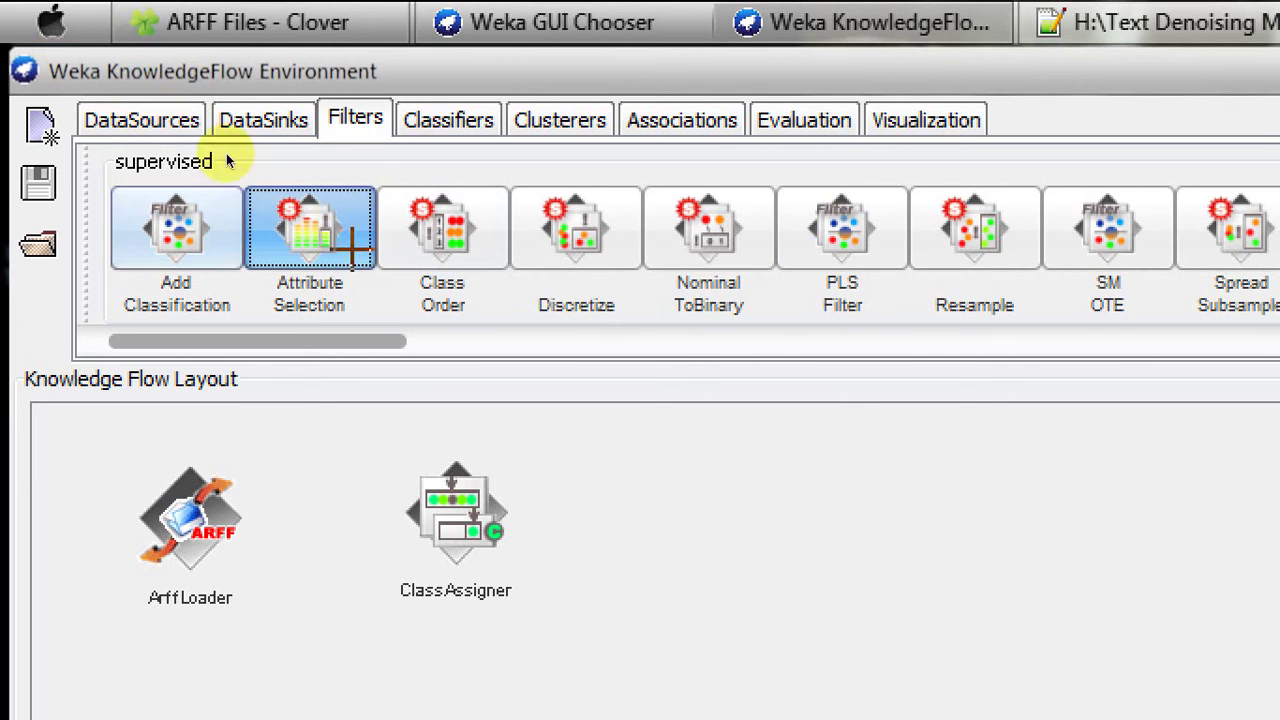
click(715, 504)
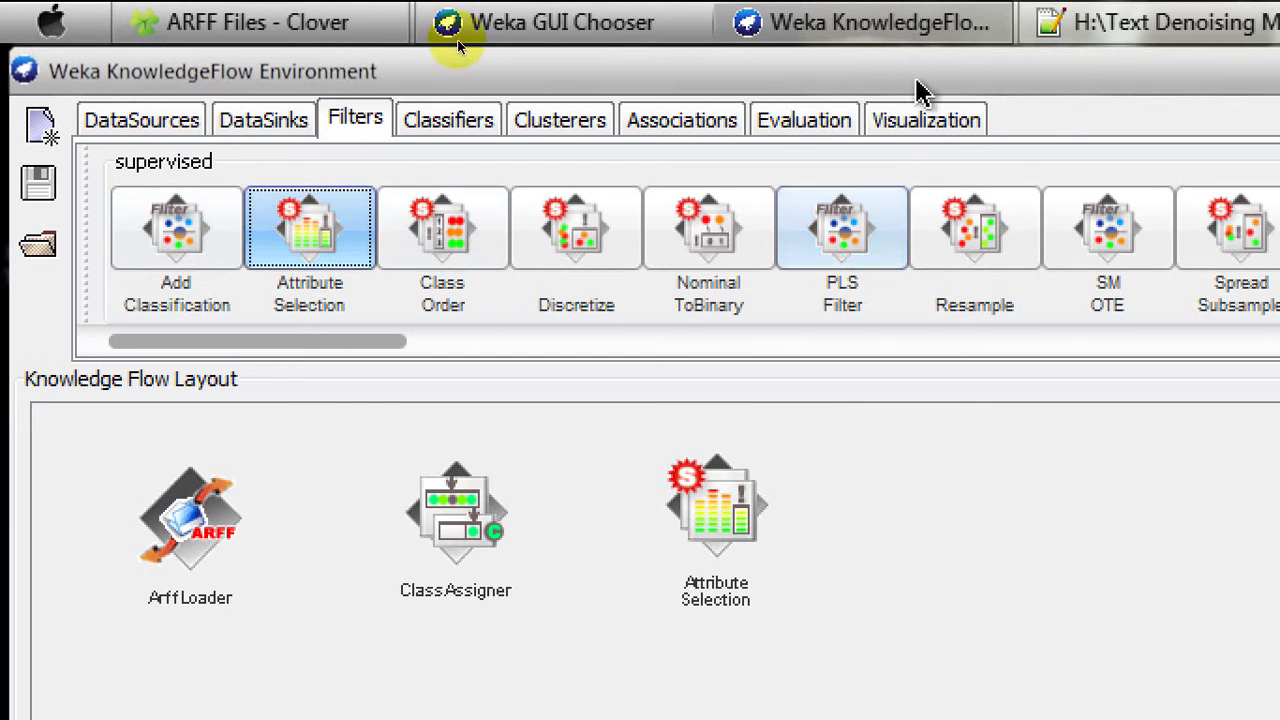
click(925, 122)
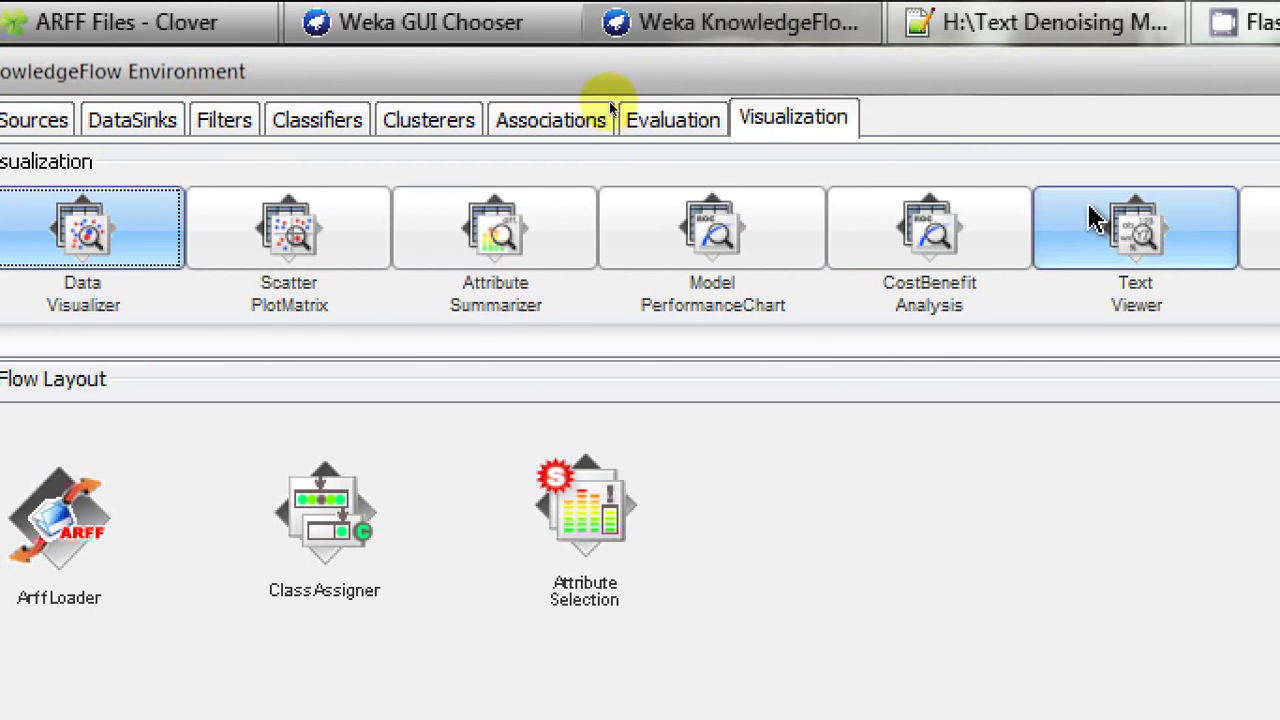
click(1088, 230)
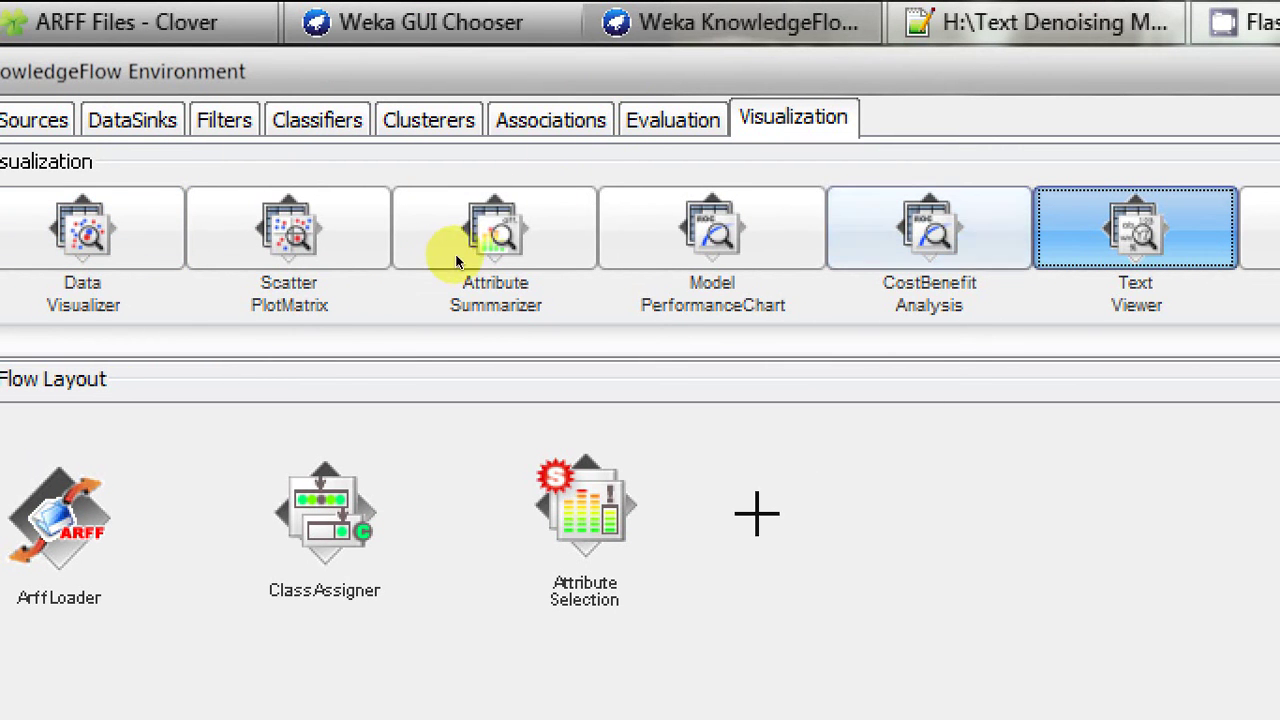
click(820, 492)
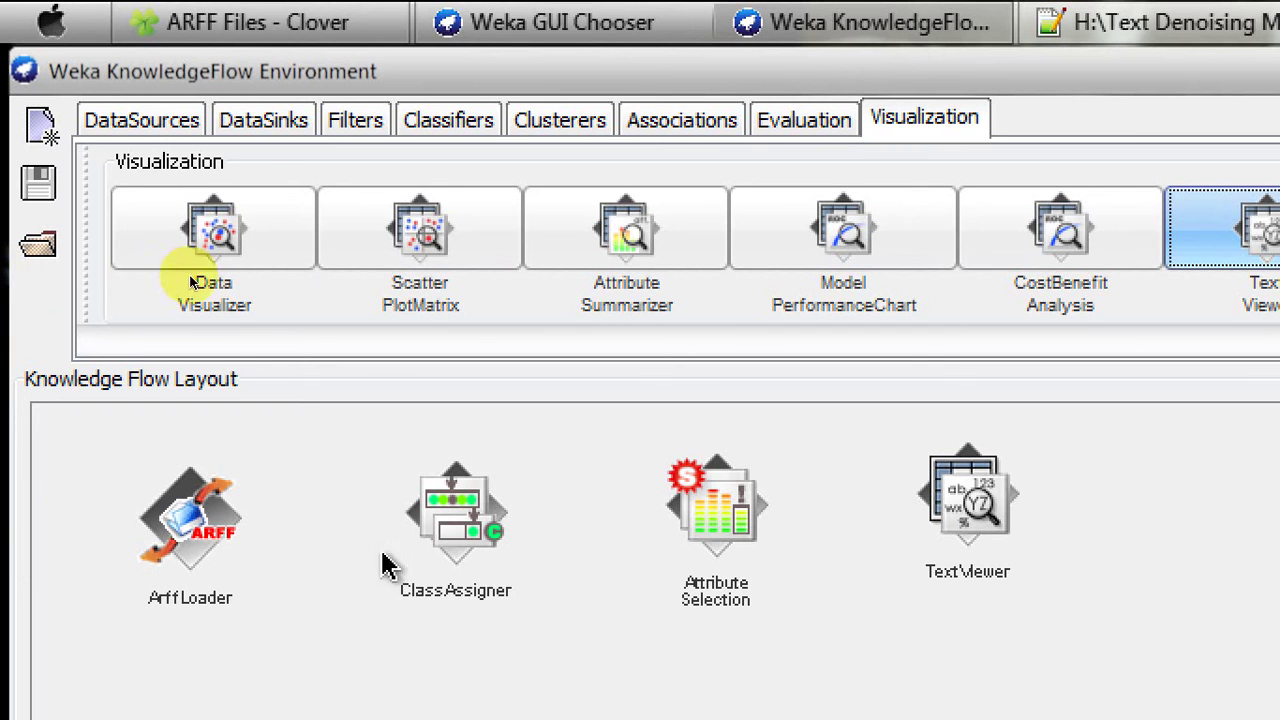
Link ArffLoader → ClassAssigner → Attribute Selection → TextViewer with dataSet connections
right_click(196, 516)
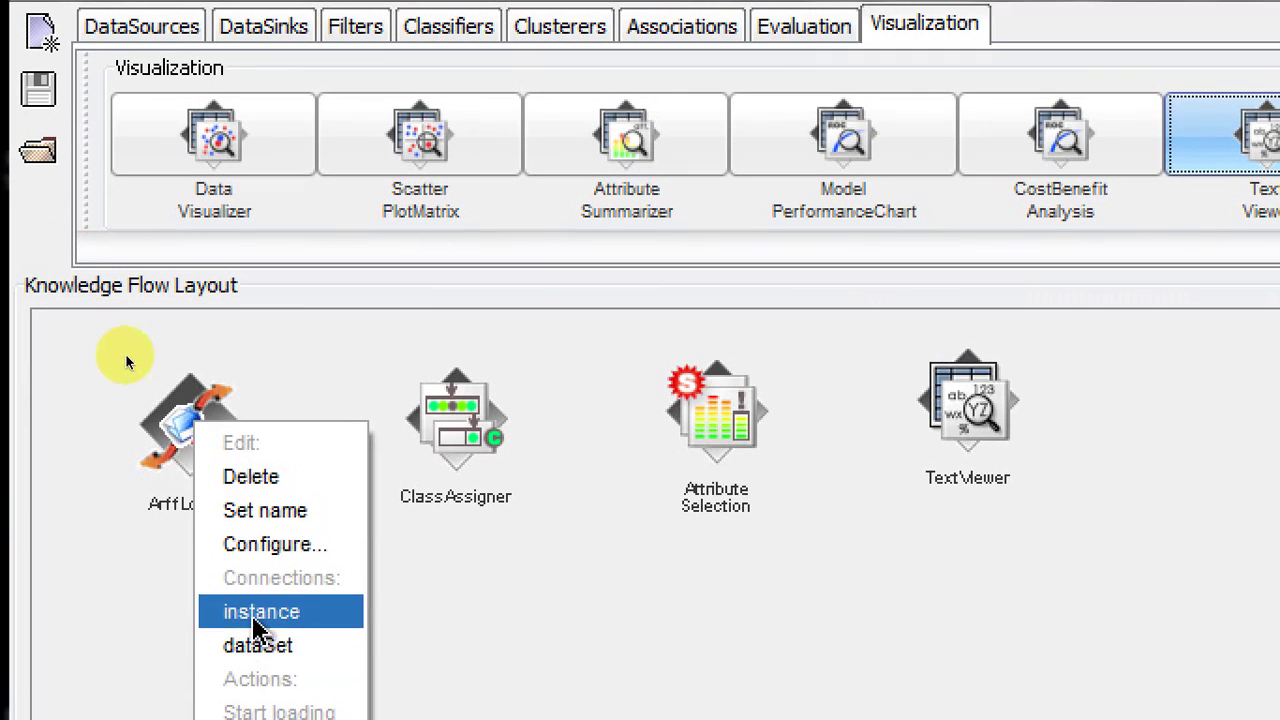
click(275, 636)
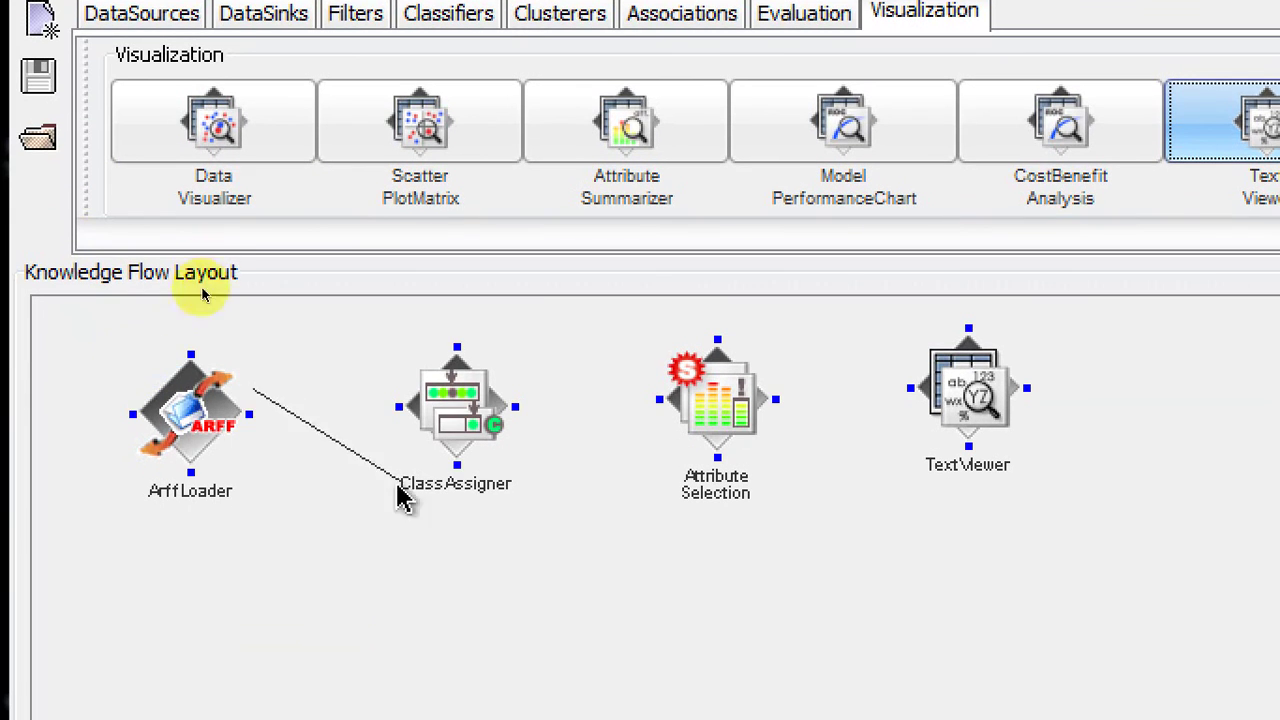
click(455, 405)
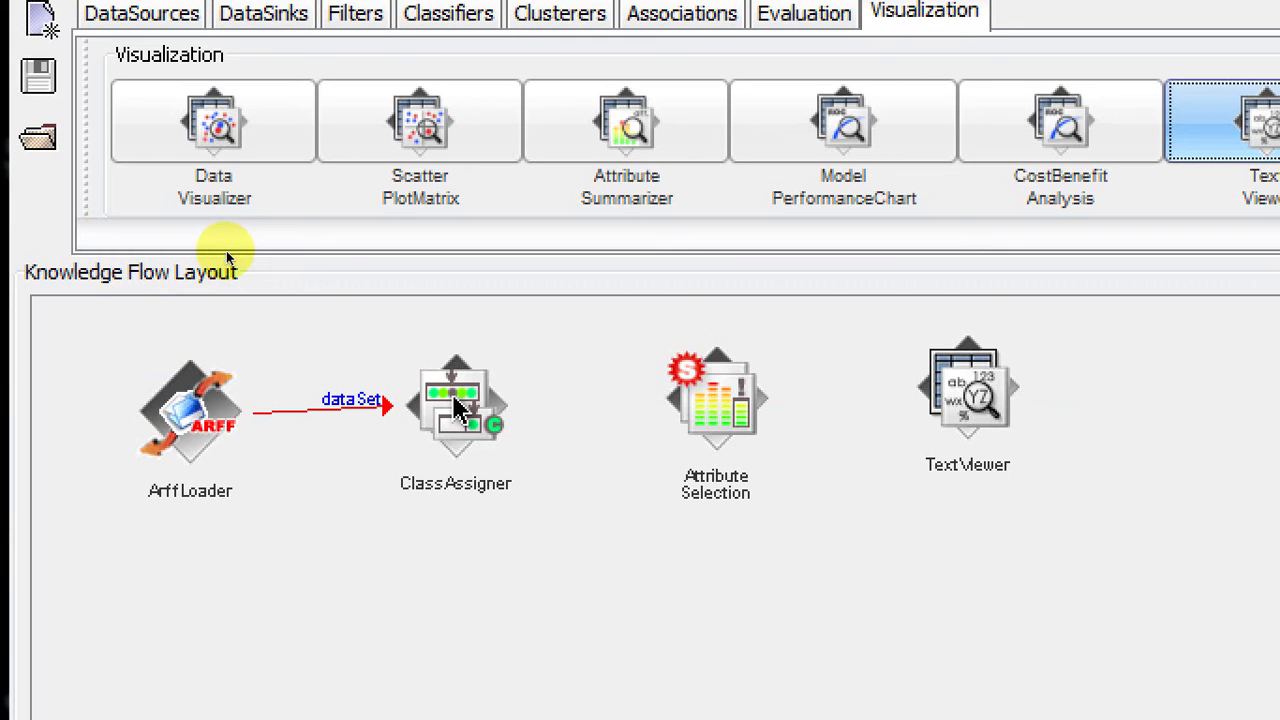
right_click(452, 394)
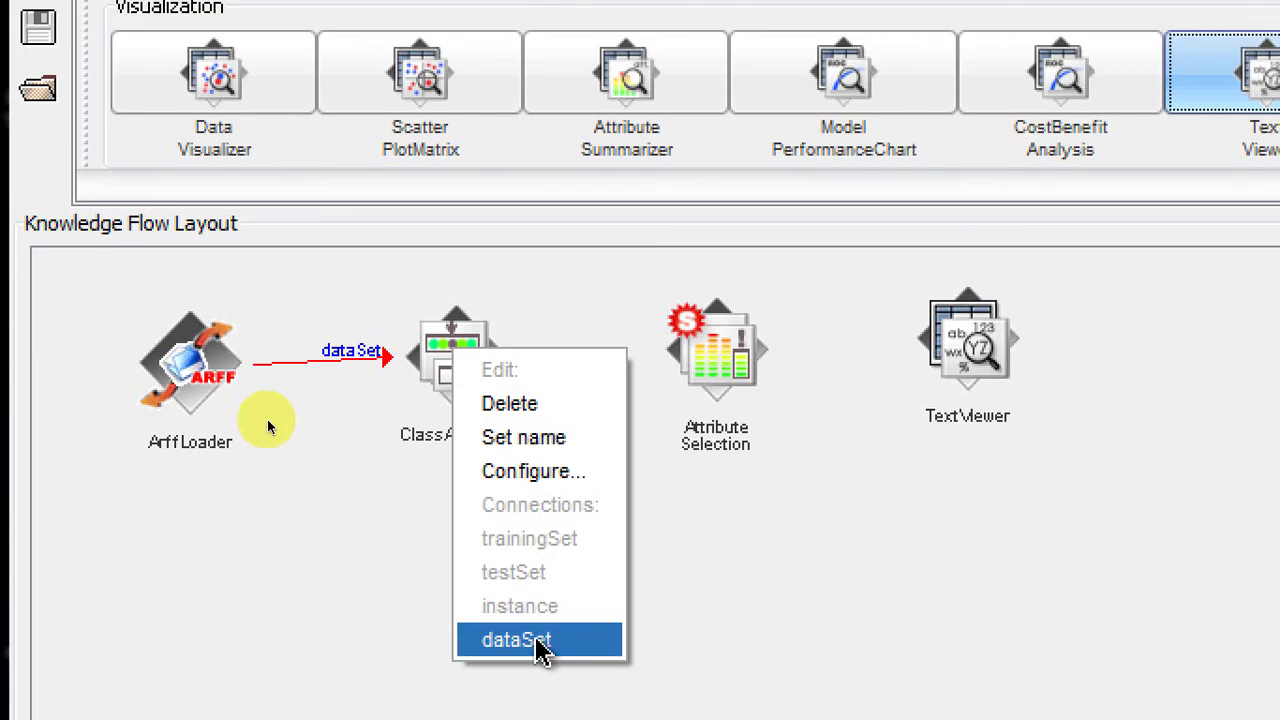
click(543, 582)
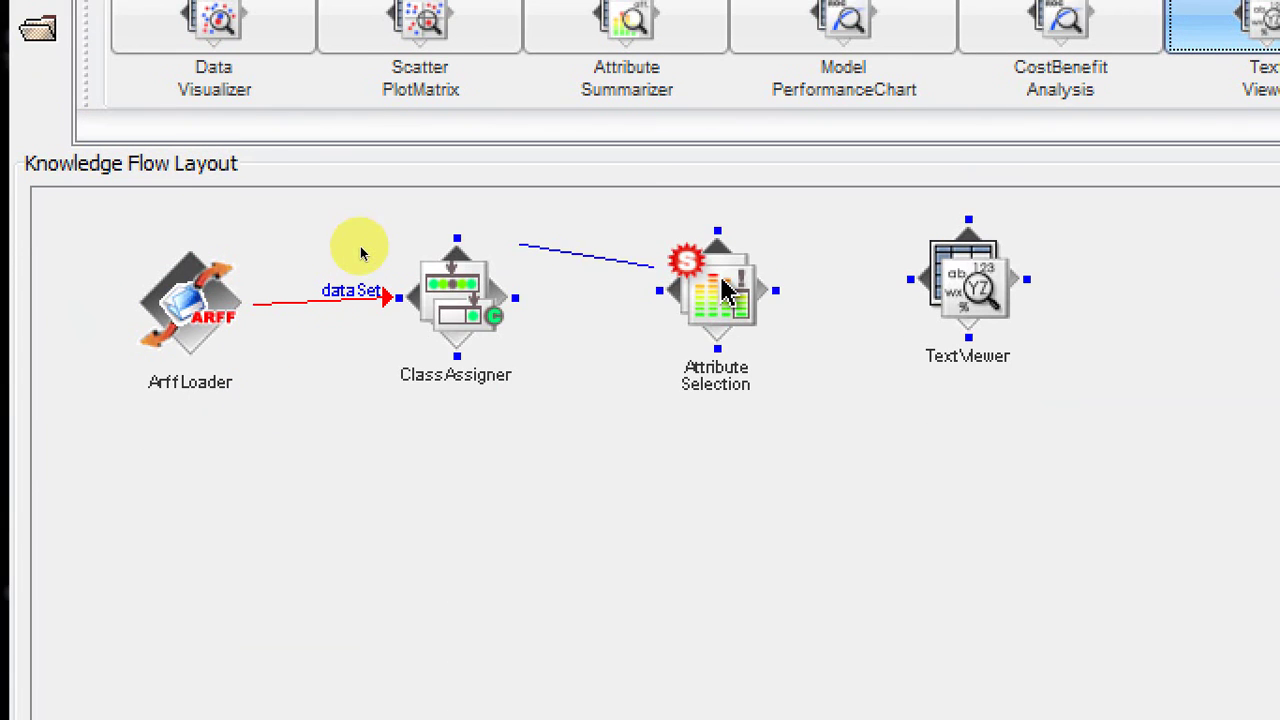
click(727, 291)
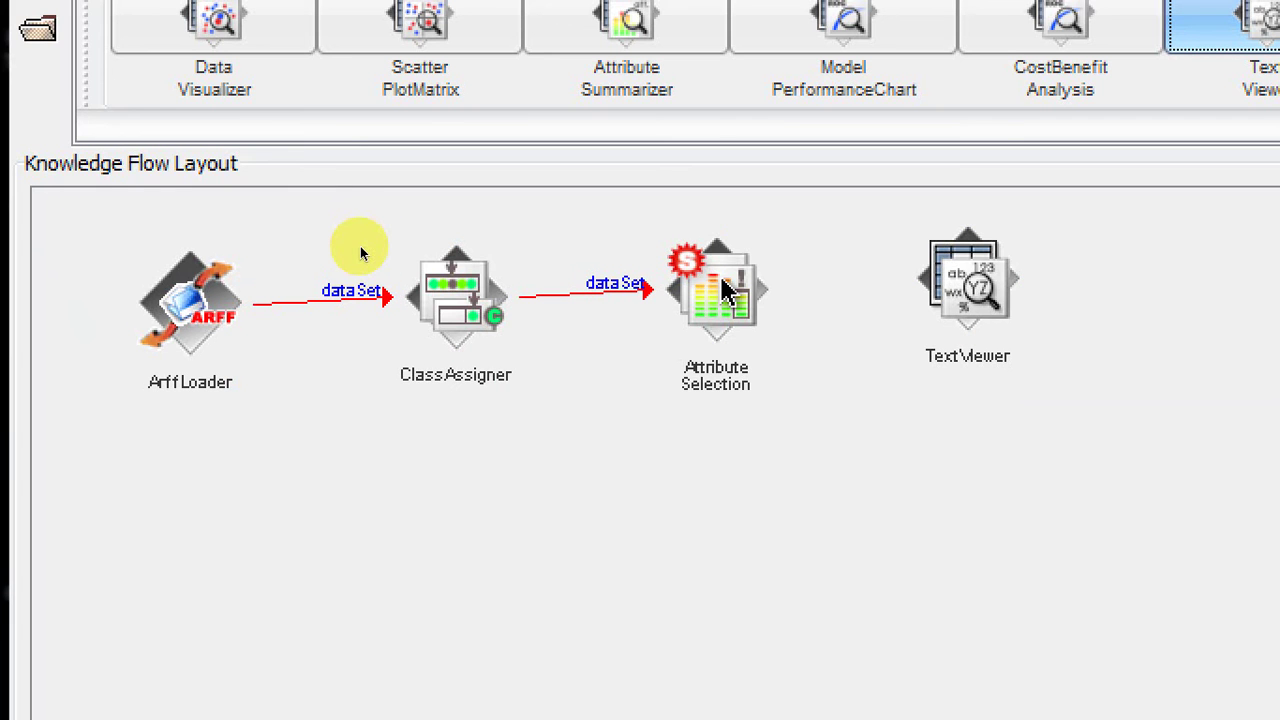
right_click(721, 277)
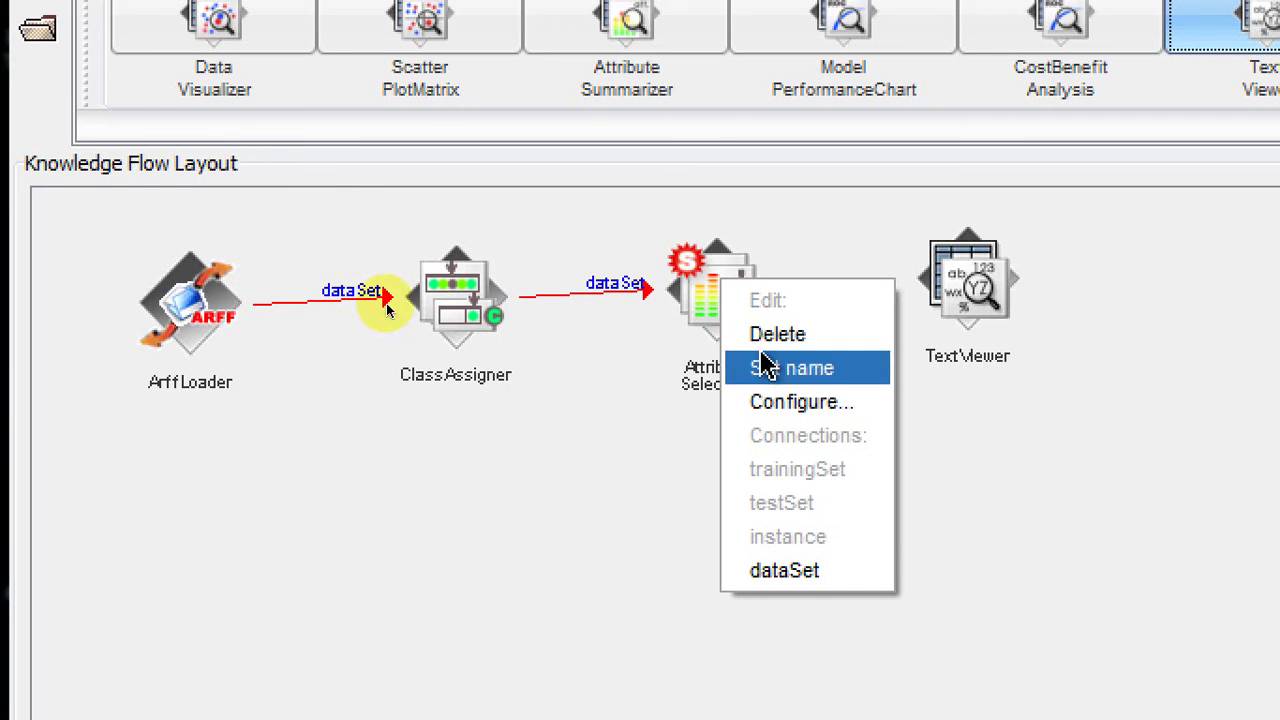
click(808, 572)
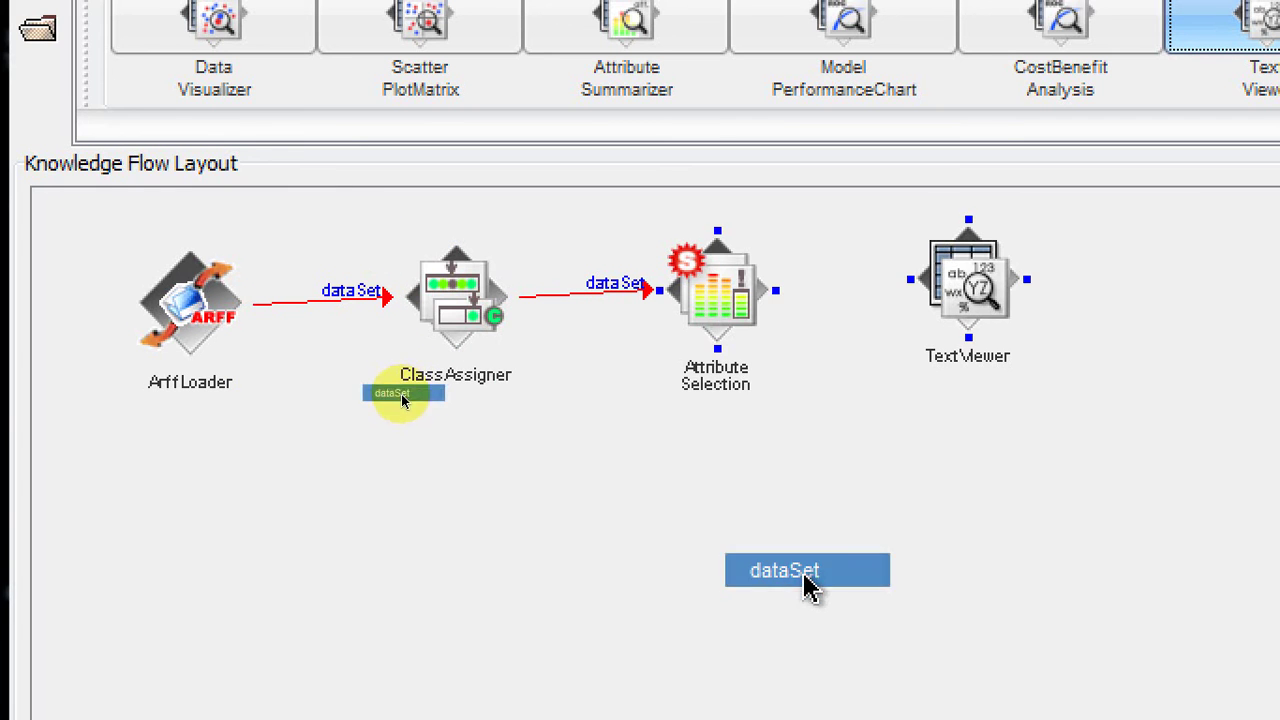
click(975, 278)
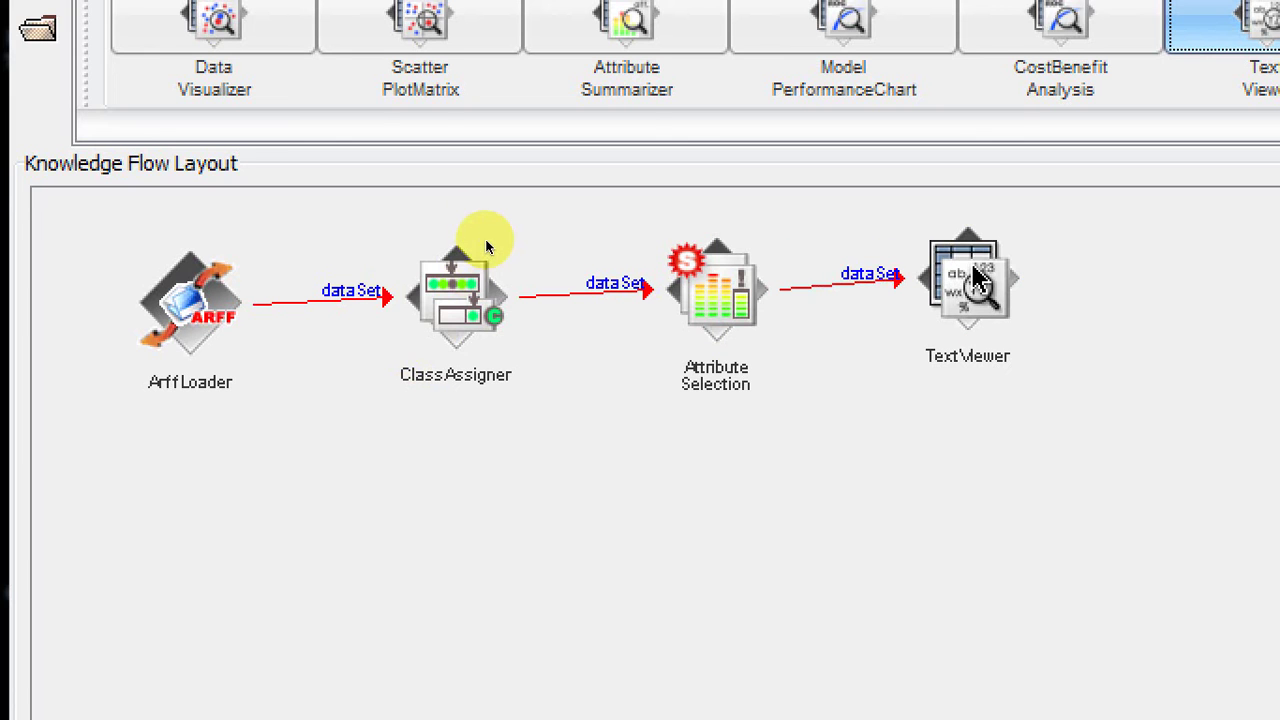
Keep the ClassAssigner's classColumn set to 'last' and confirm it
double_click(469, 300)
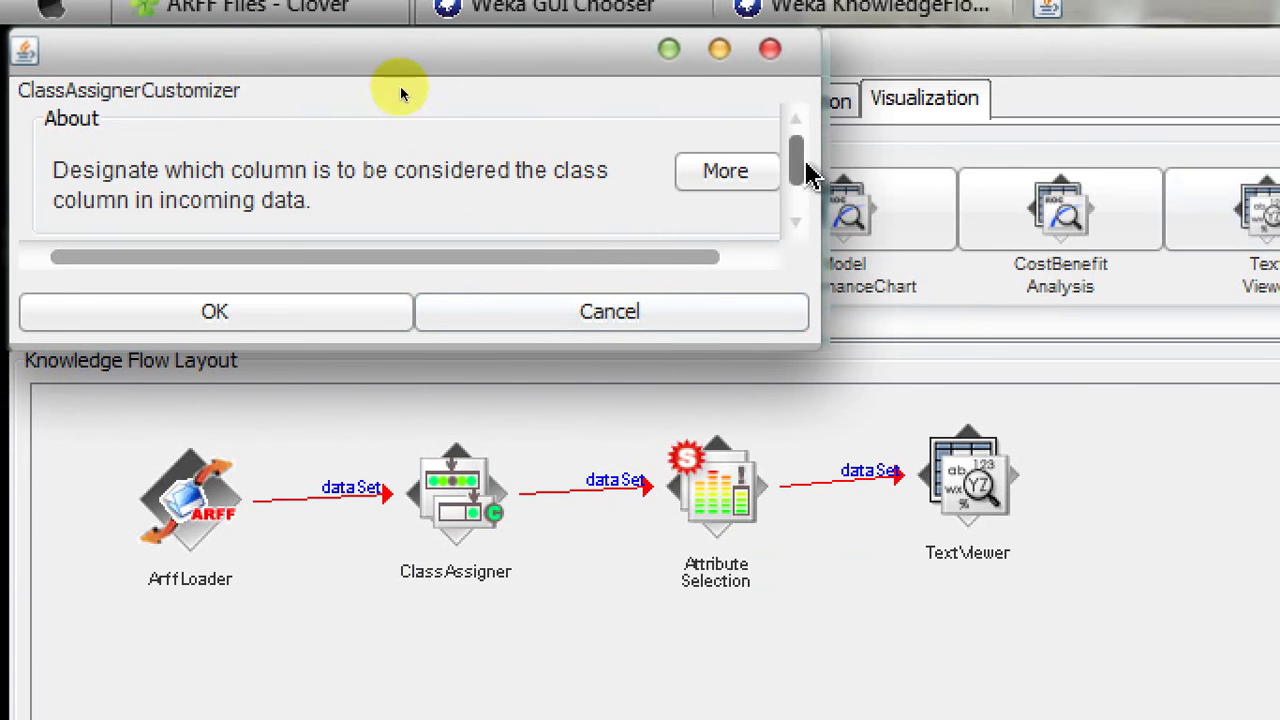
drag(803, 163, 794, 196)
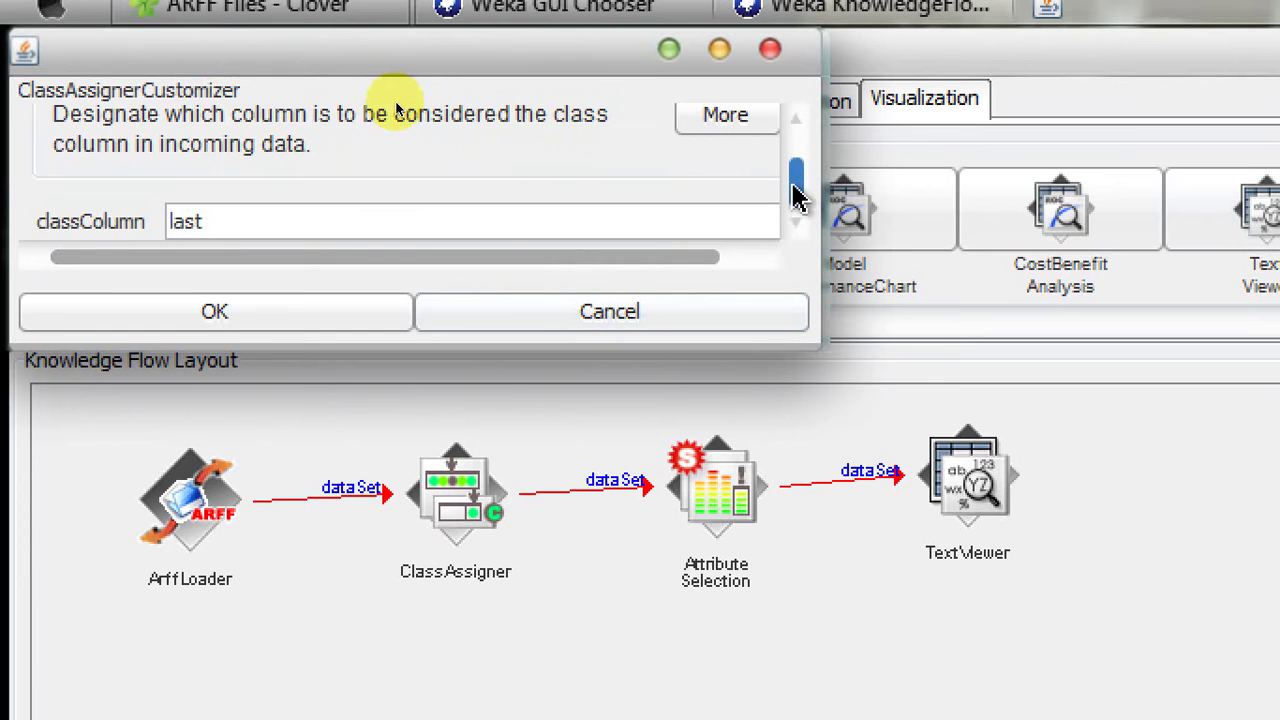
click(243, 320)
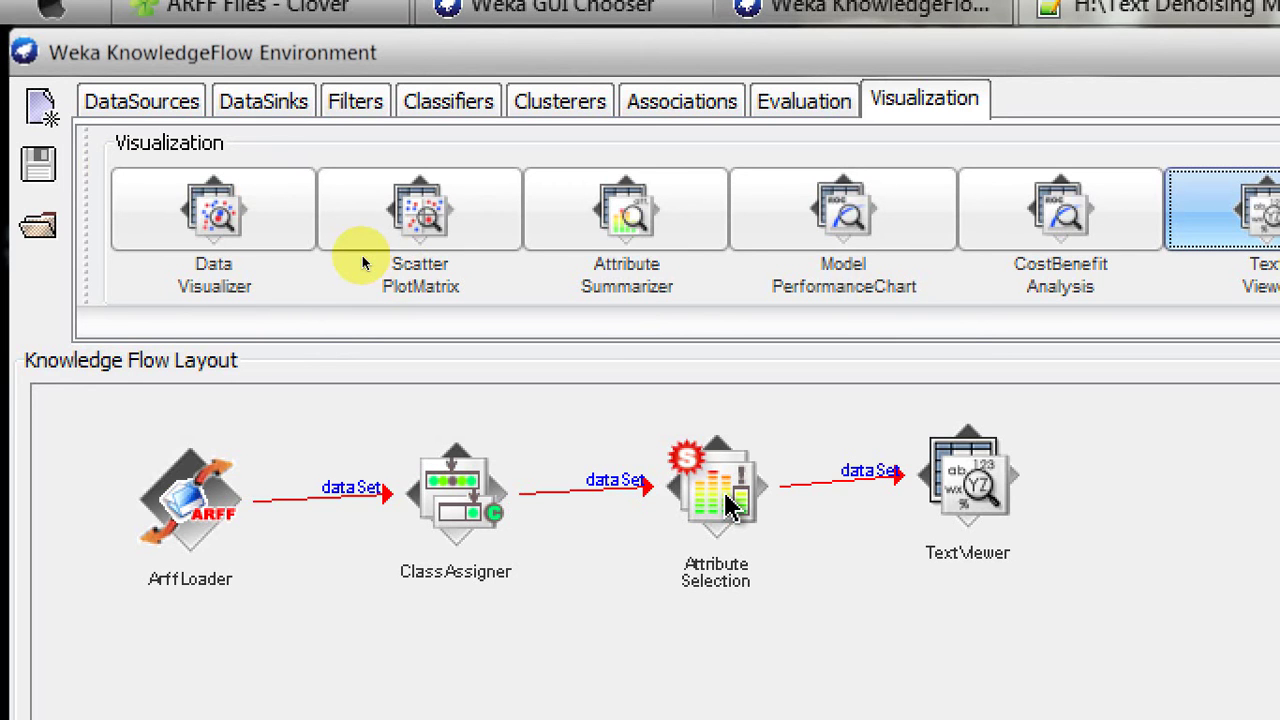
double_click(723, 489)
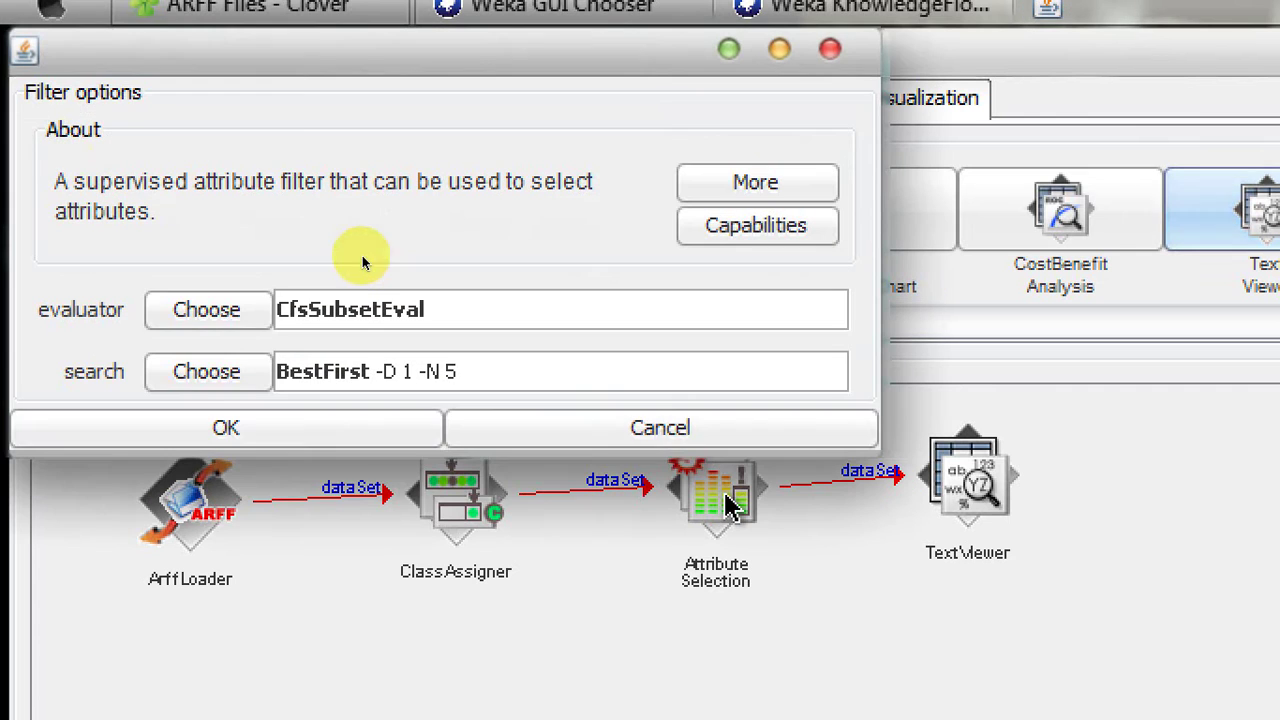
Switch Attribute Selection's evaluator to ClassifierSubsetEval with a bayes NaiveBayes classifier and apply it
click(200, 309)
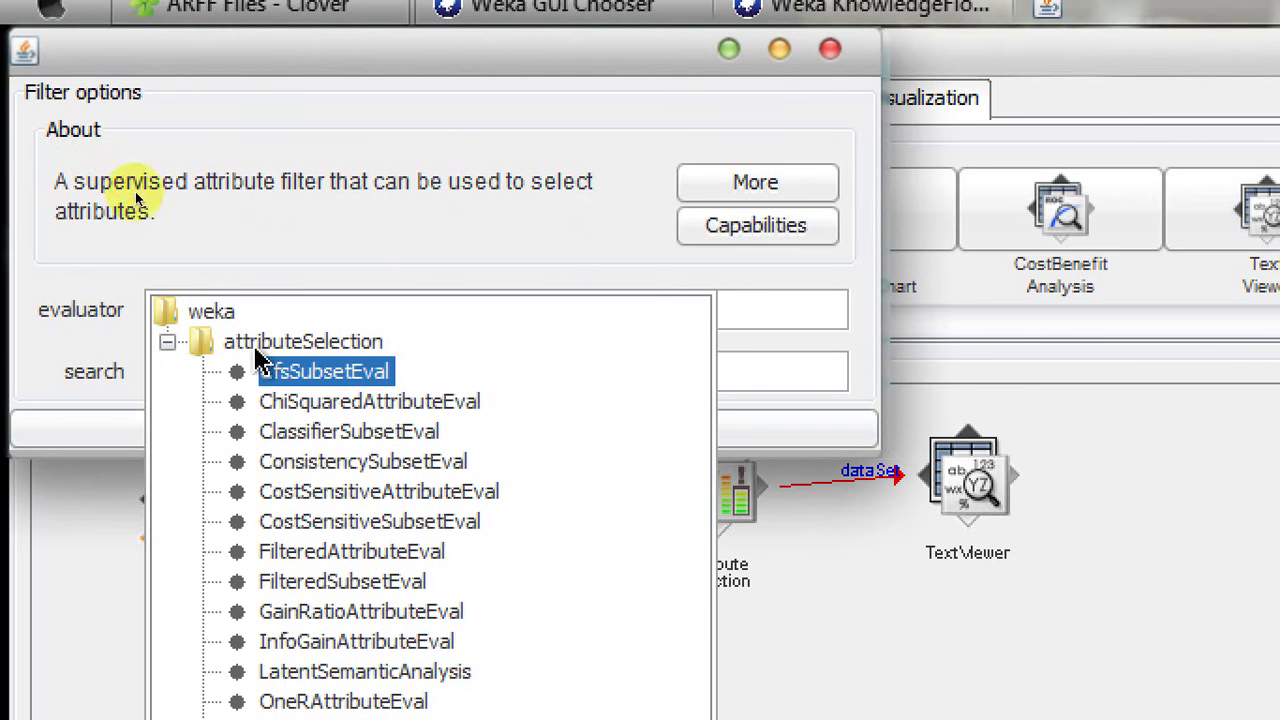
click(320, 436)
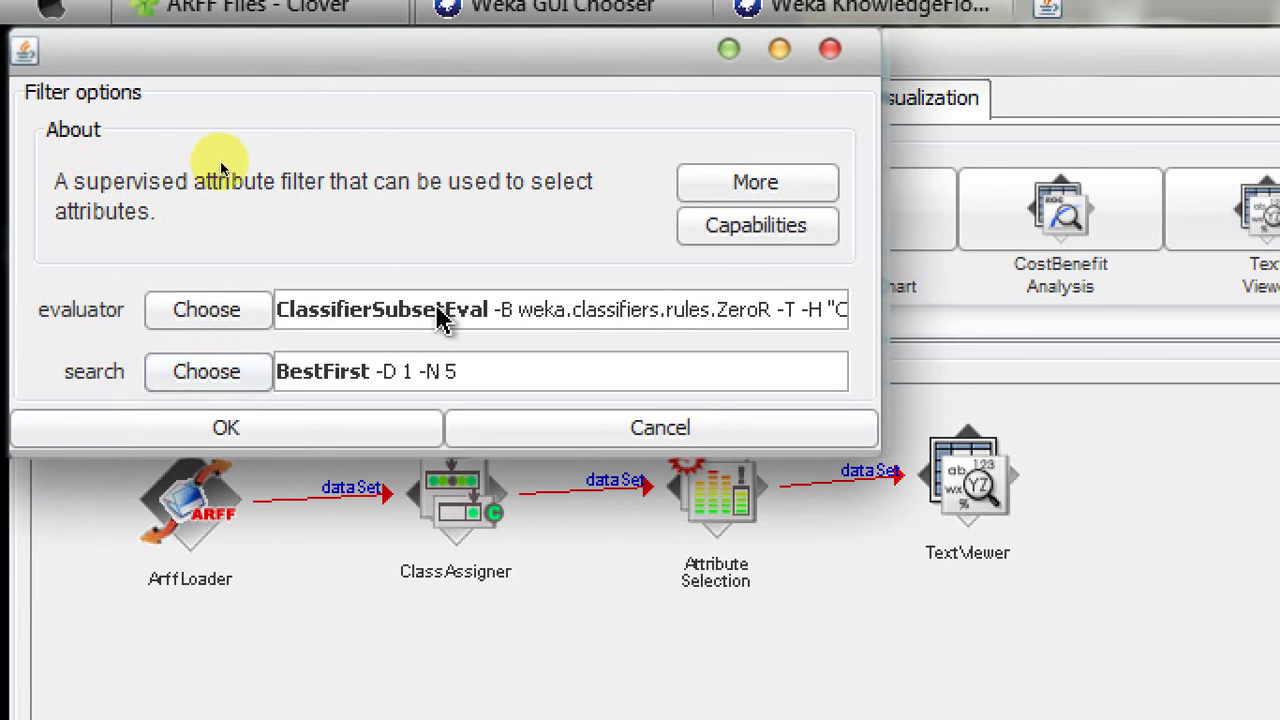
click(519, 318)
drag(519, 318, 506, 102)
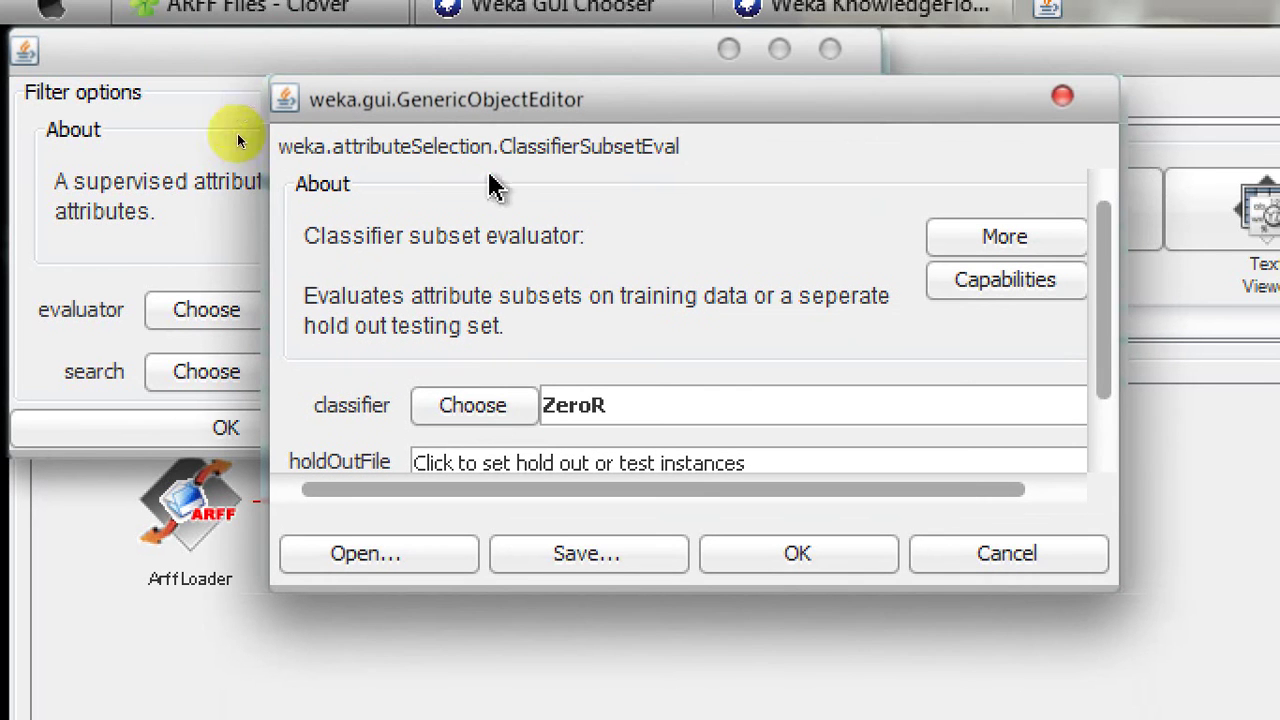
click(490, 418)
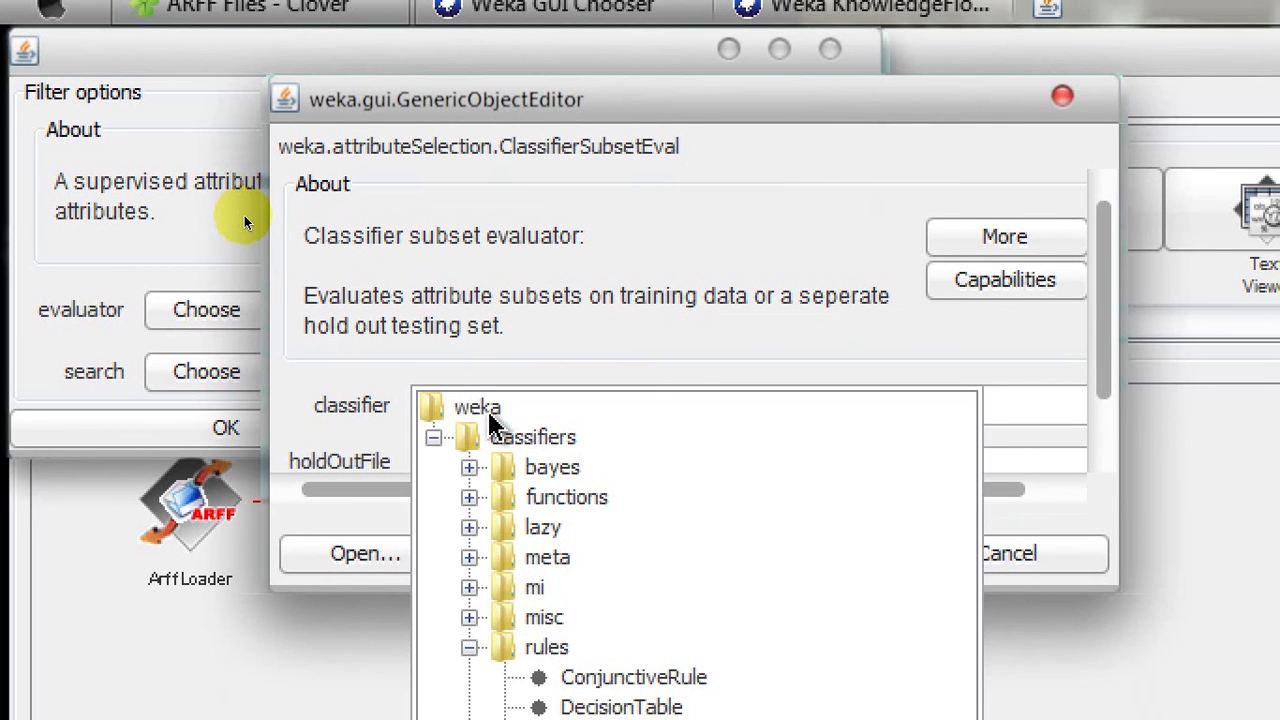
double_click(550, 470)
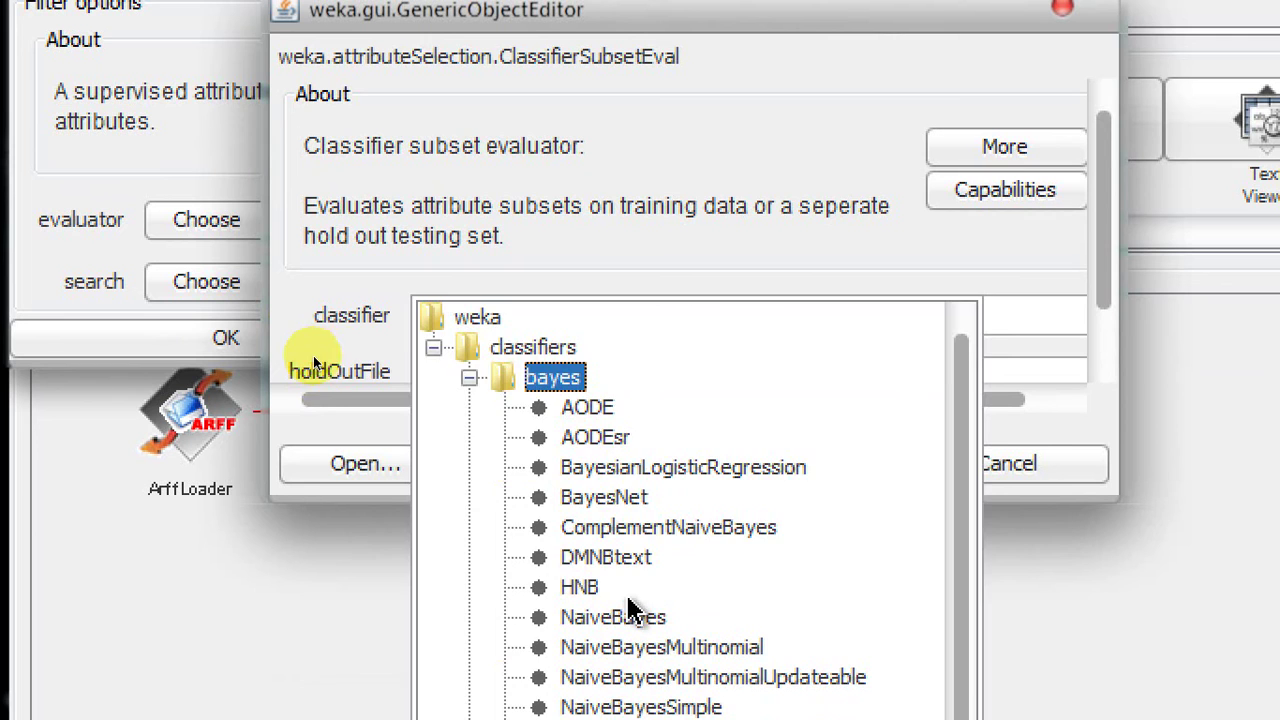
click(613, 617)
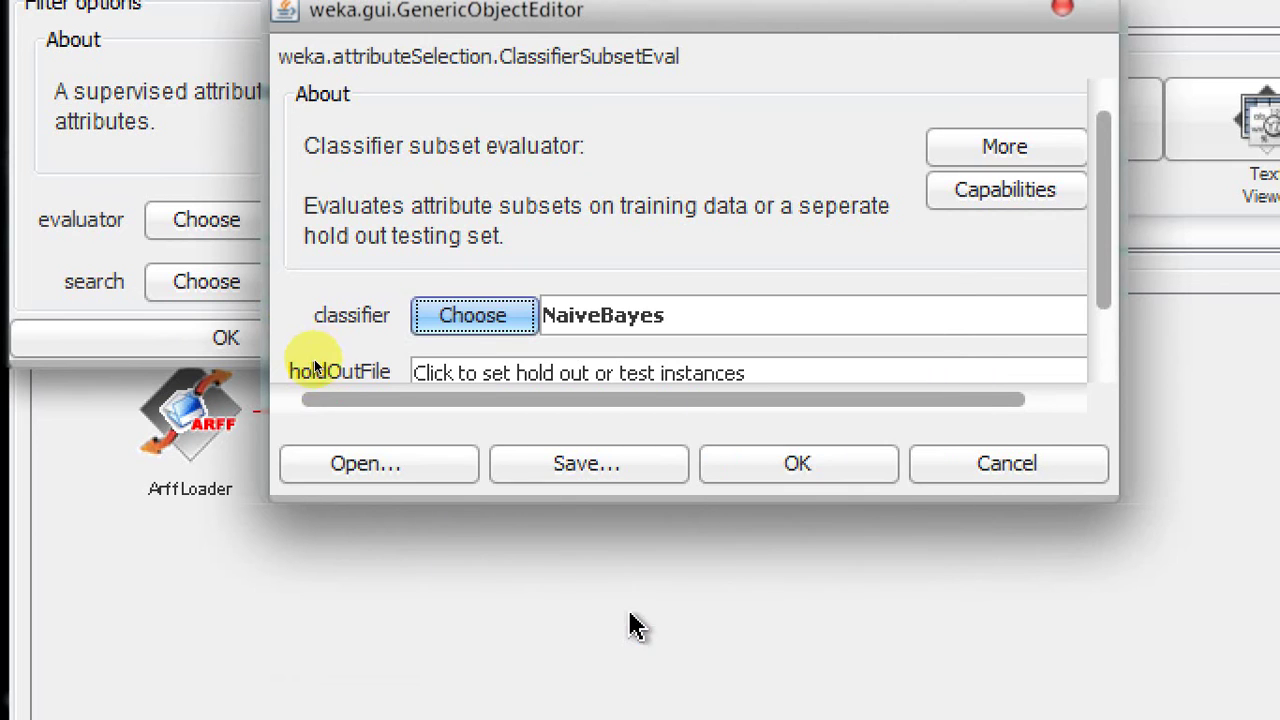
click(785, 478)
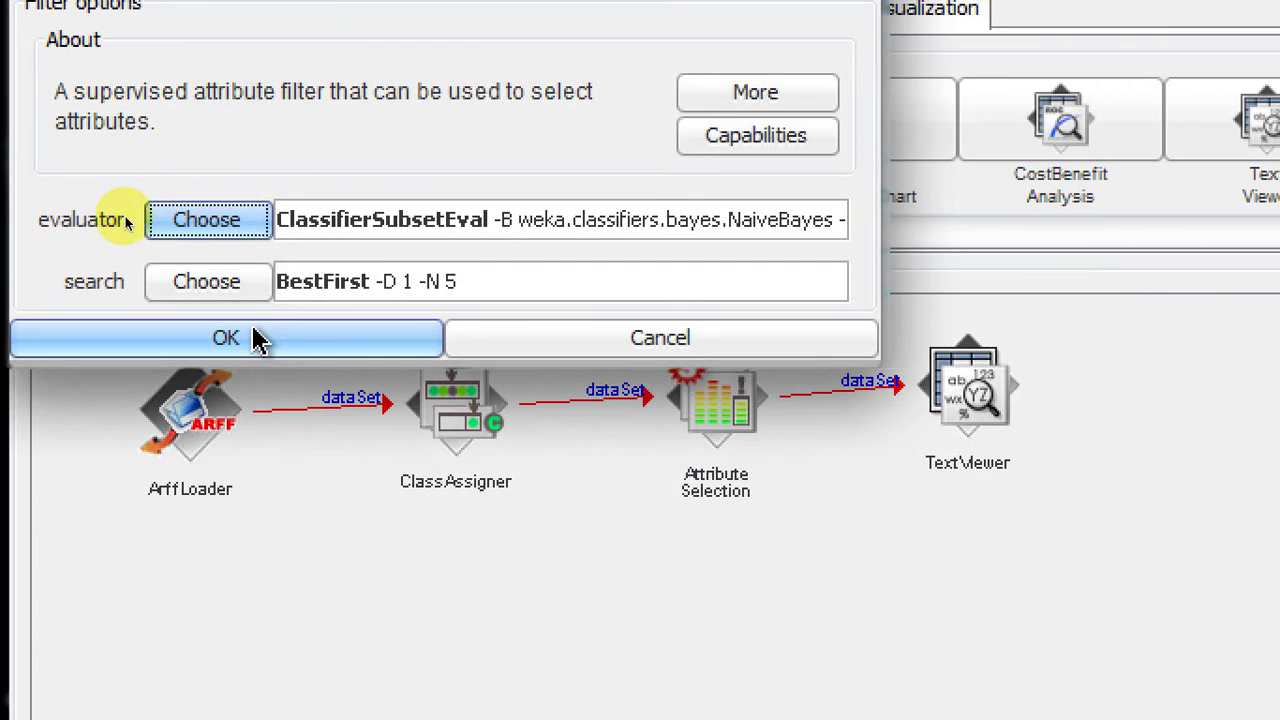
click(255, 340)
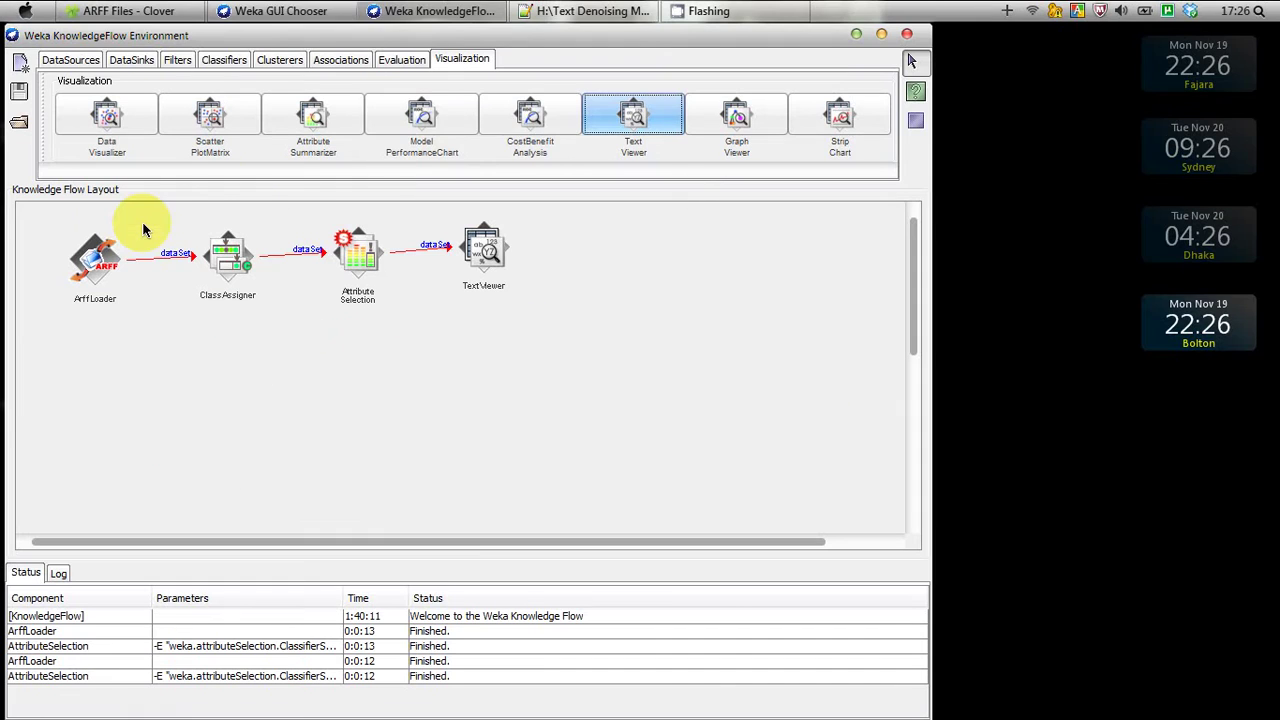
click(560, 11)
click(292, 259)
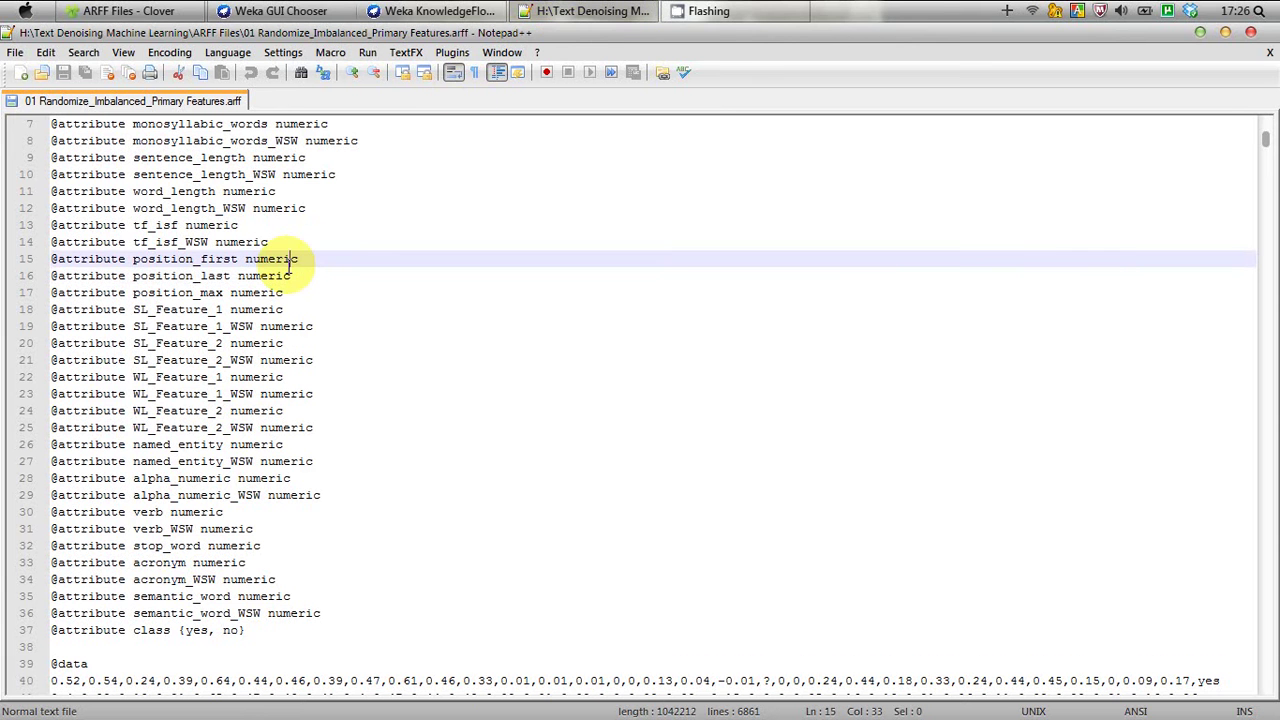
scroll(290, 265, up, 2)
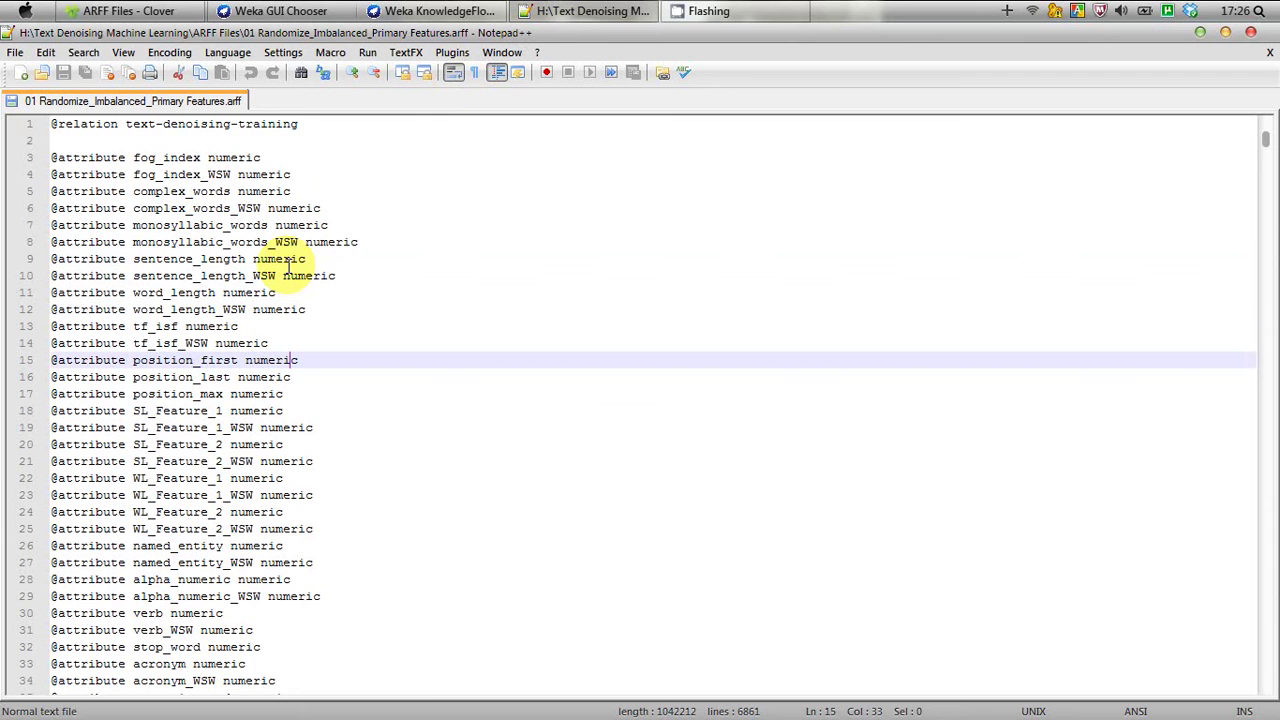
scroll(288, 265, down, 1)
scroll(288, 265, down, 3)
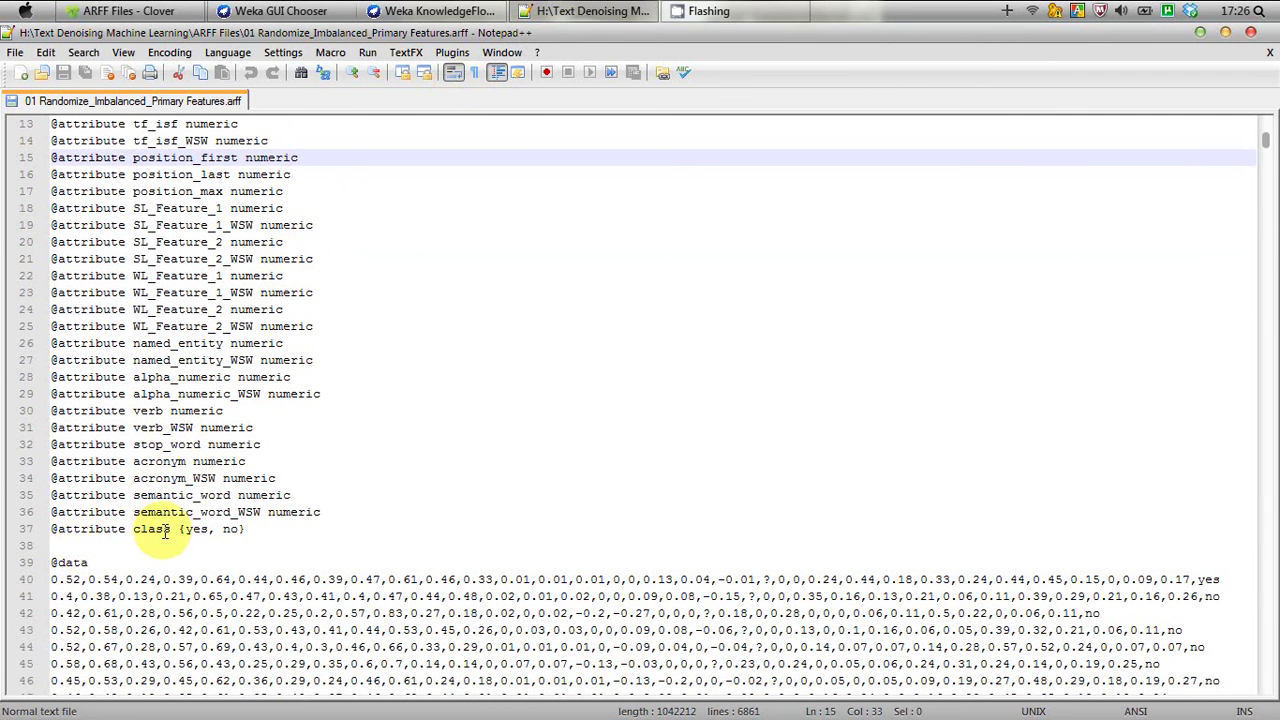
click(395, 11)
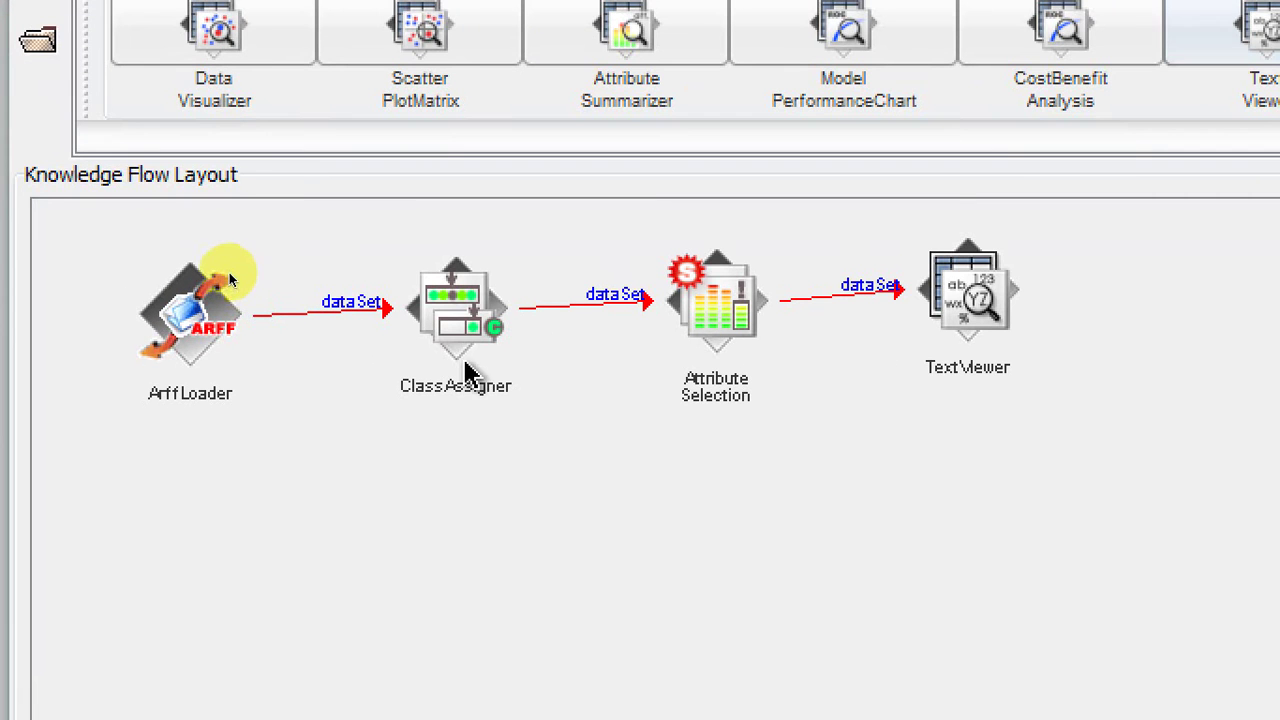
double_click(458, 325)
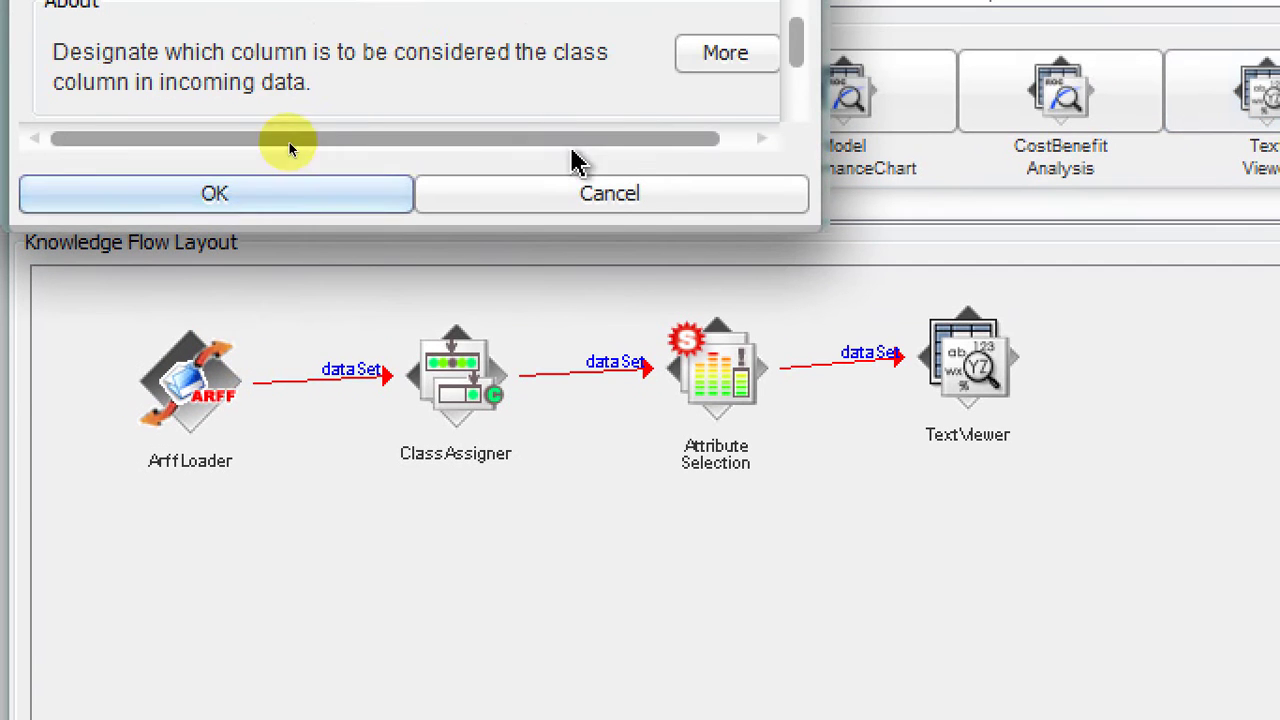
click(802, 97)
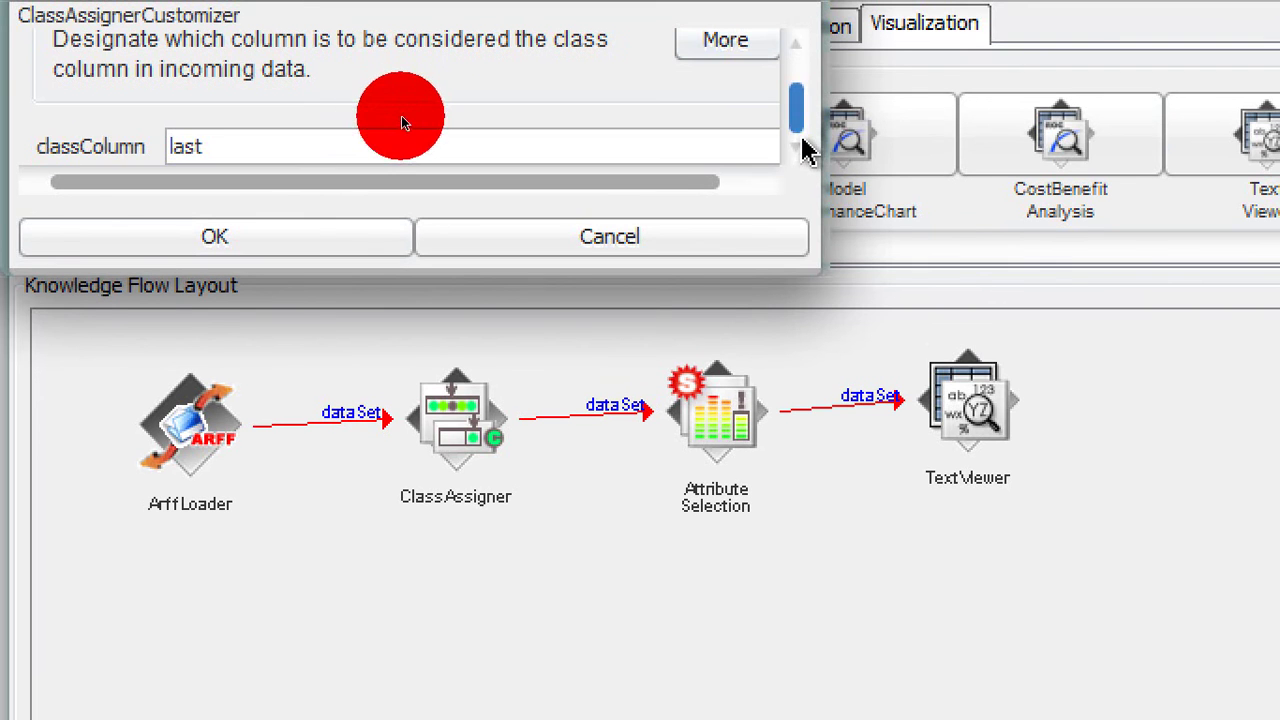
click(232, 240)
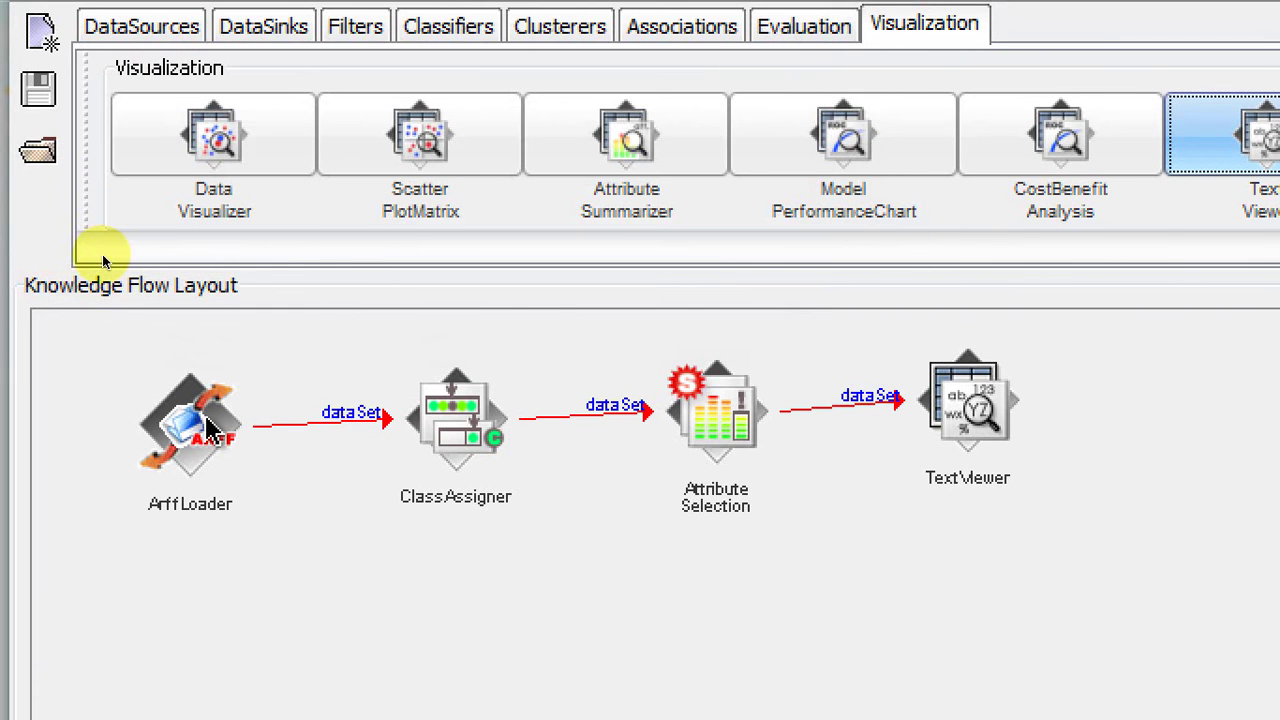
right_click(206, 419)
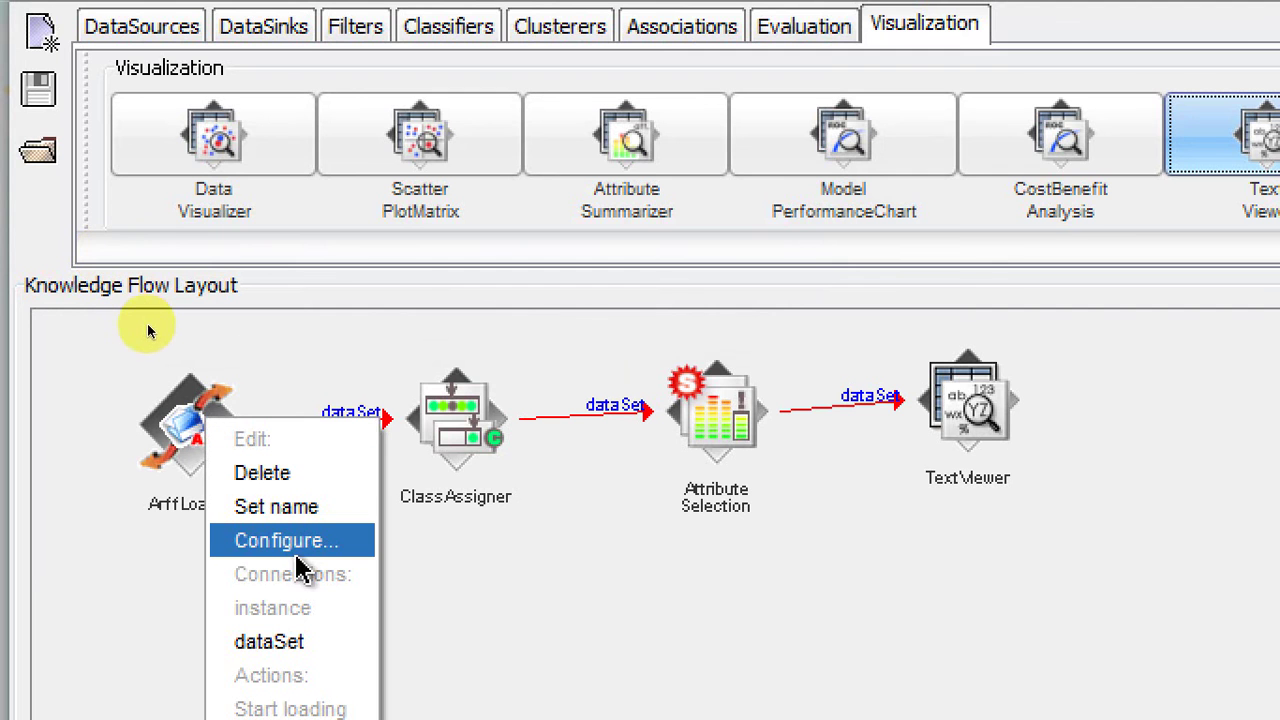
Load '01 Randomize_Imbalanced_Primary Features.arff' from H:\Text Denoising Machine Learning\ARFF Files into the ArffLoader
click(300, 562)
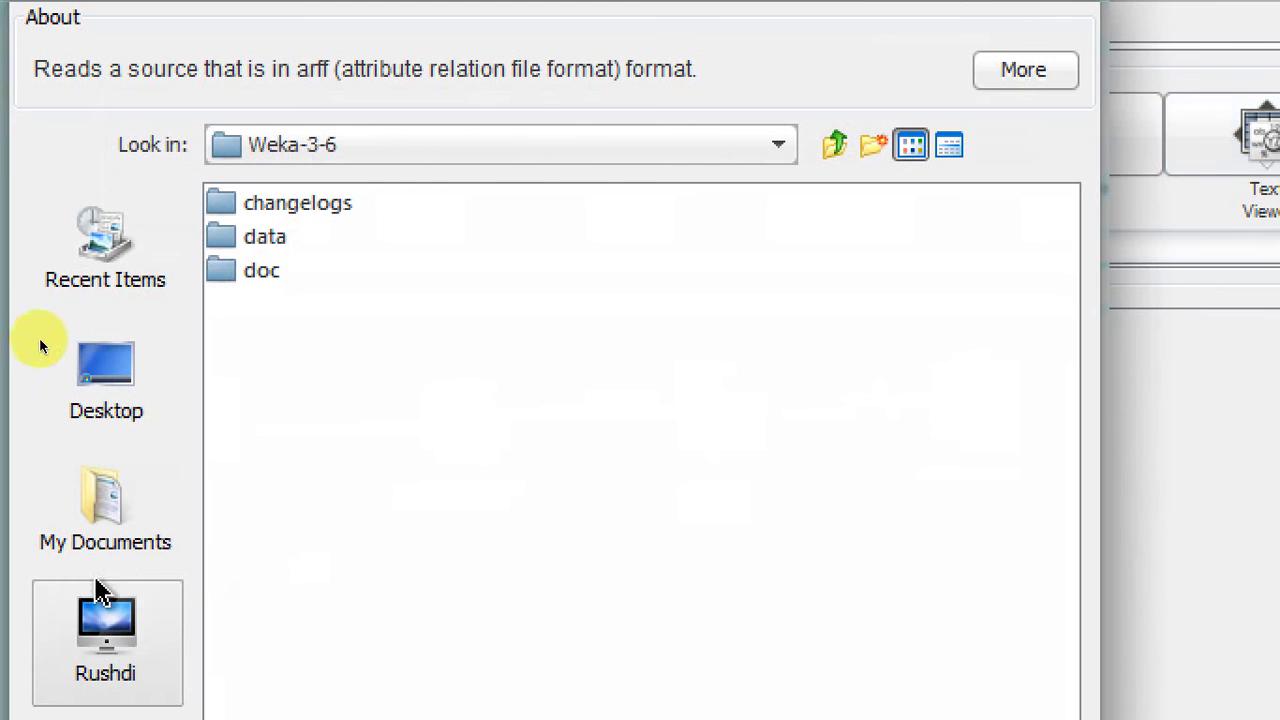
click(100, 610)
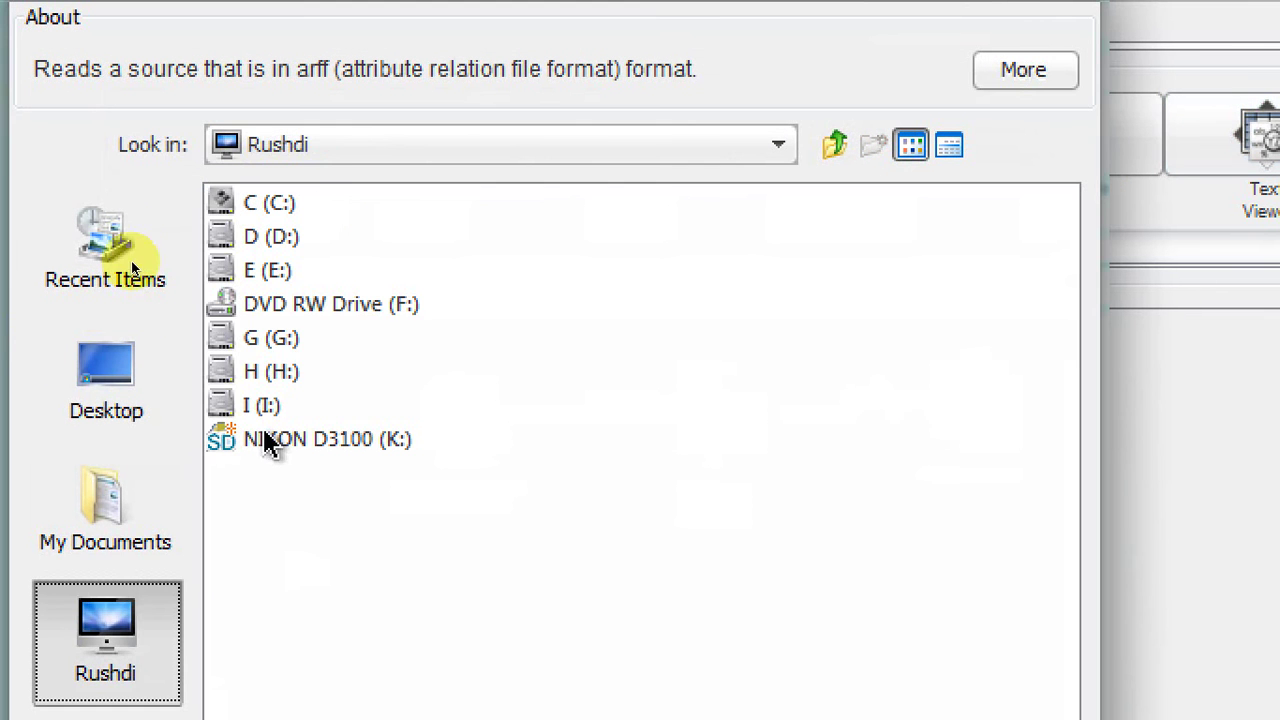
double_click(257, 371)
double_click(334, 608)
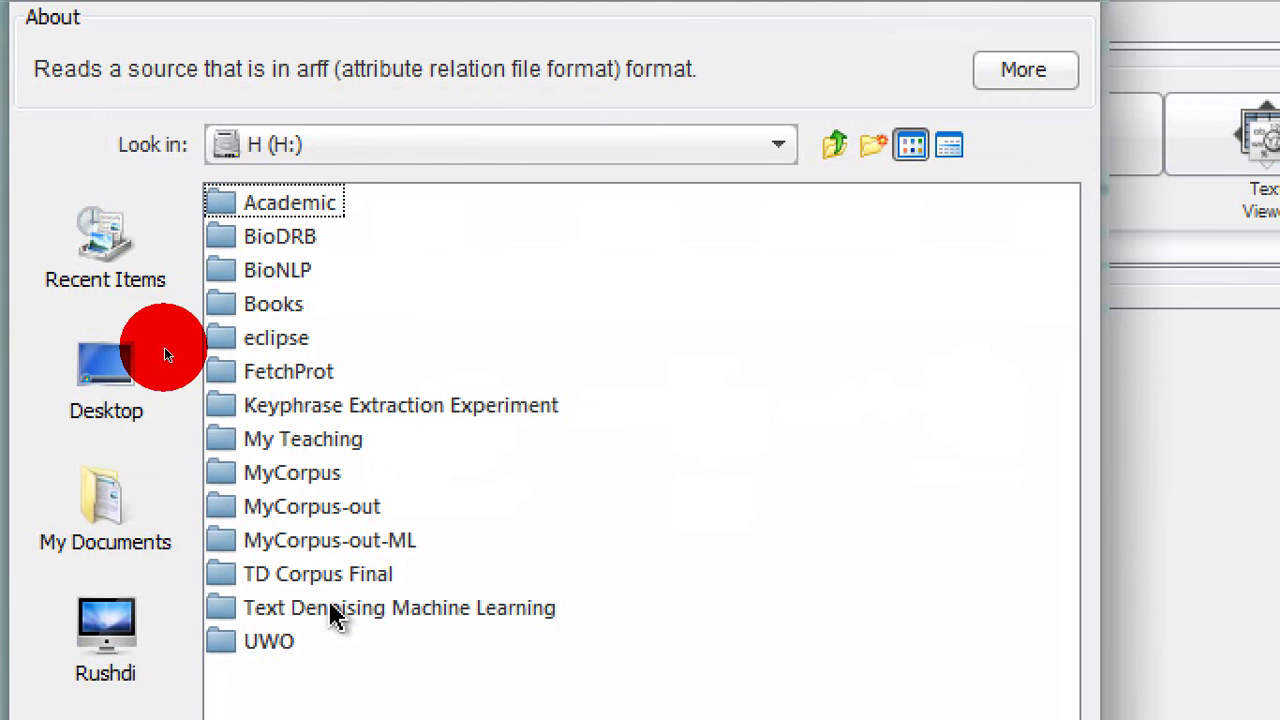
double_click(277, 212)
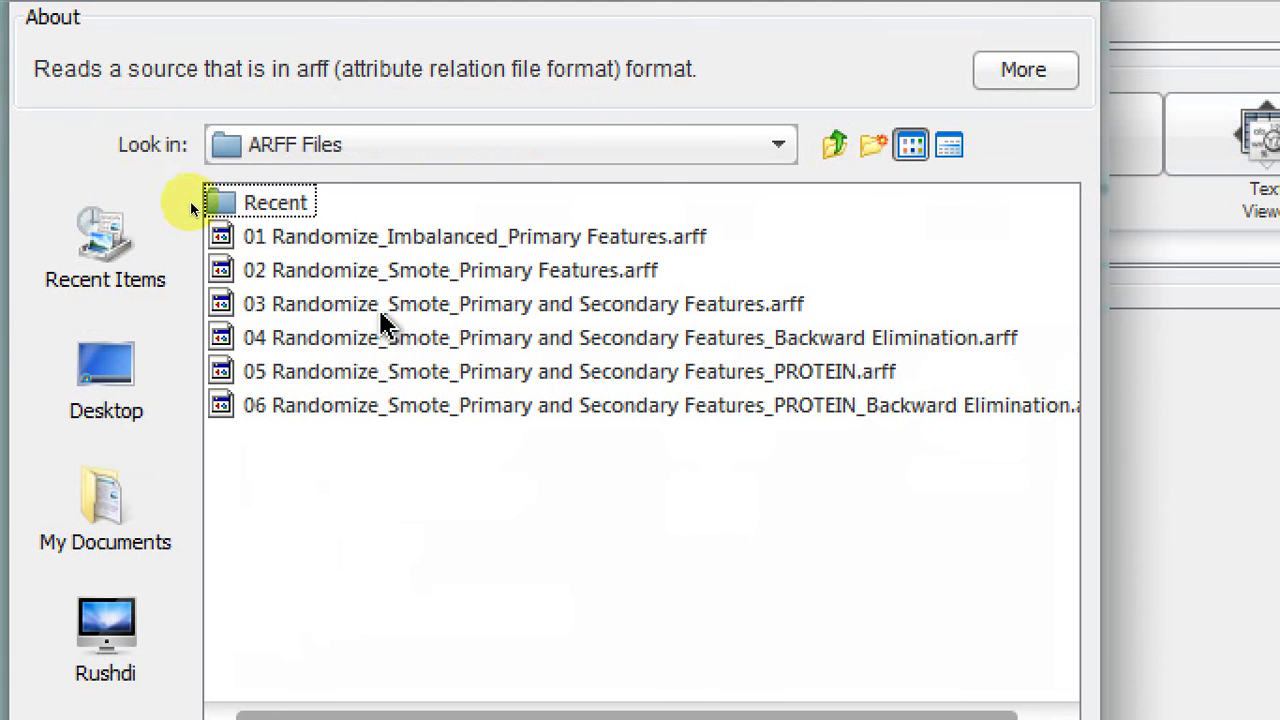
click(399, 238)
double_click(401, 237)
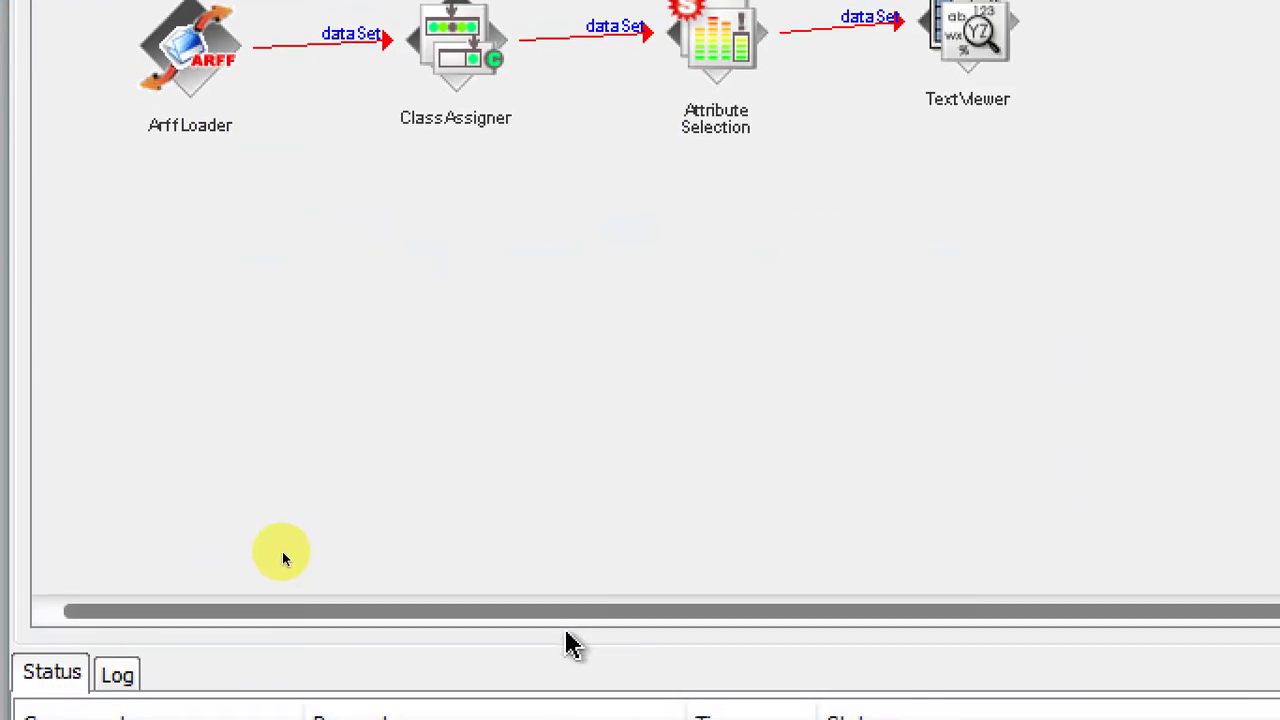
Start loading from the ArffLoader to push the data through the flow
right_click(220, 428)
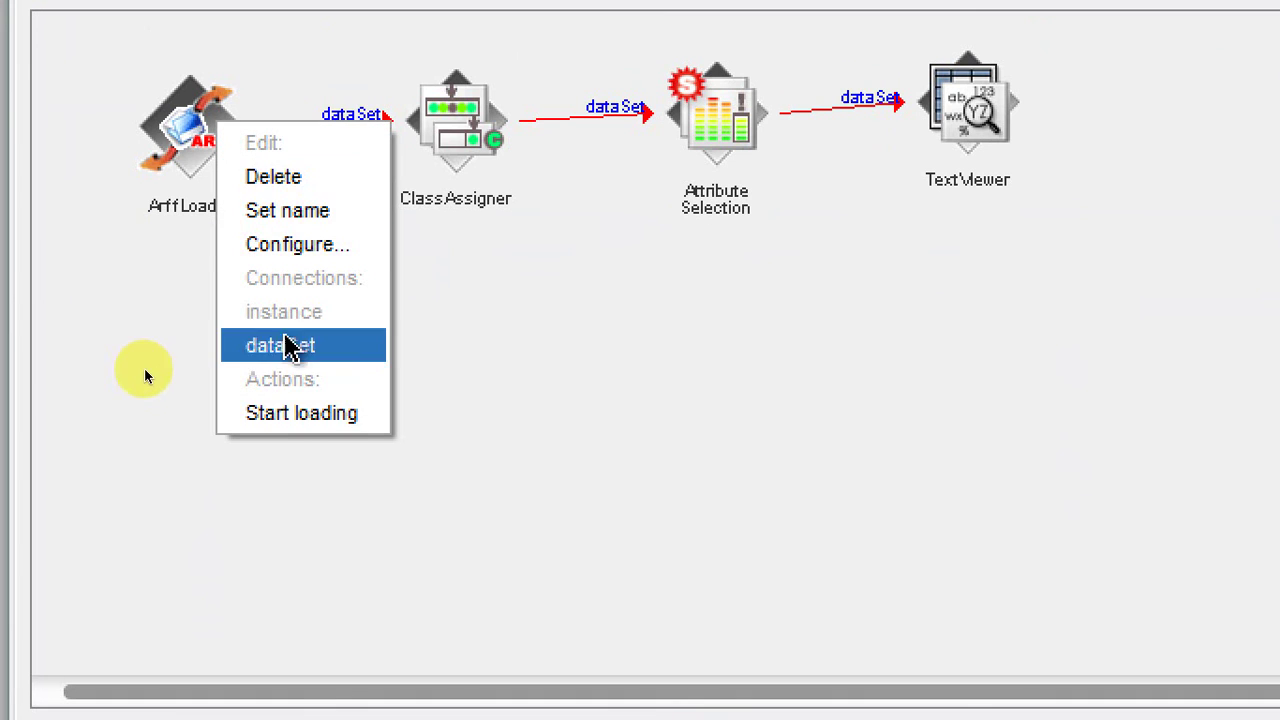
click(306, 412)
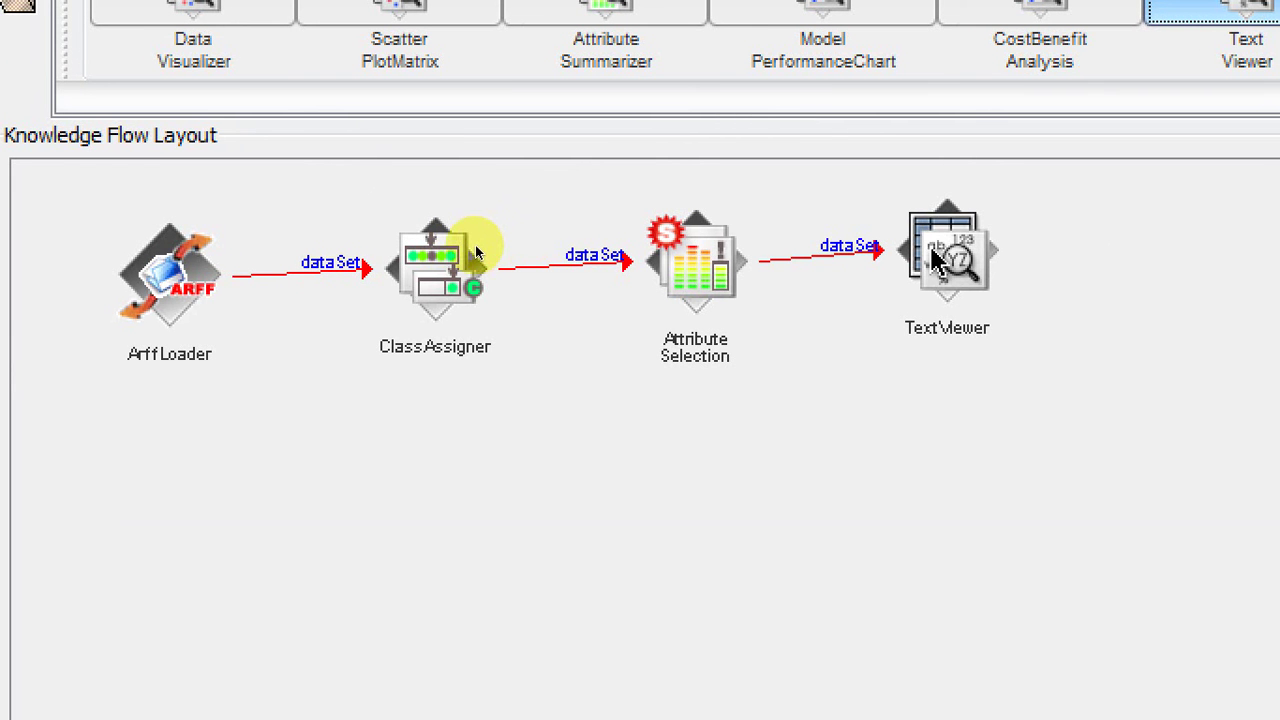
right_click(933, 252)
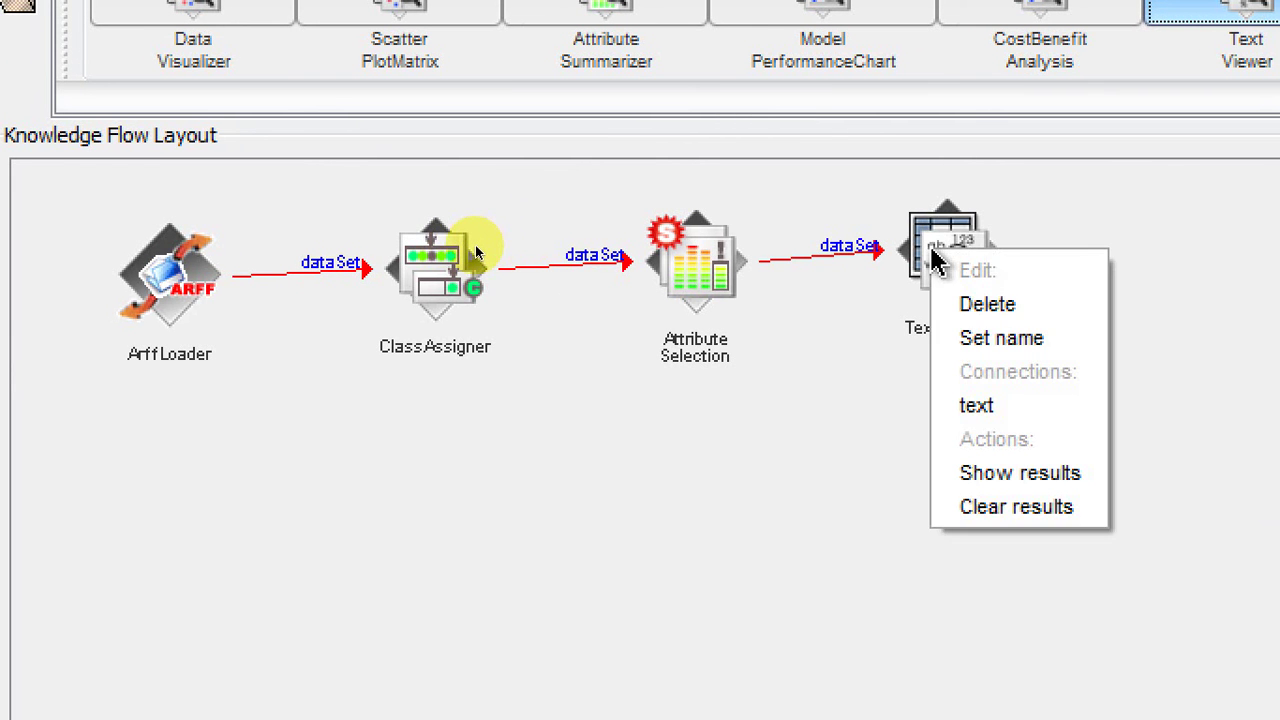
Show the TextViewer results listing the six selected attributes plus the yes/no class
click(1005, 477)
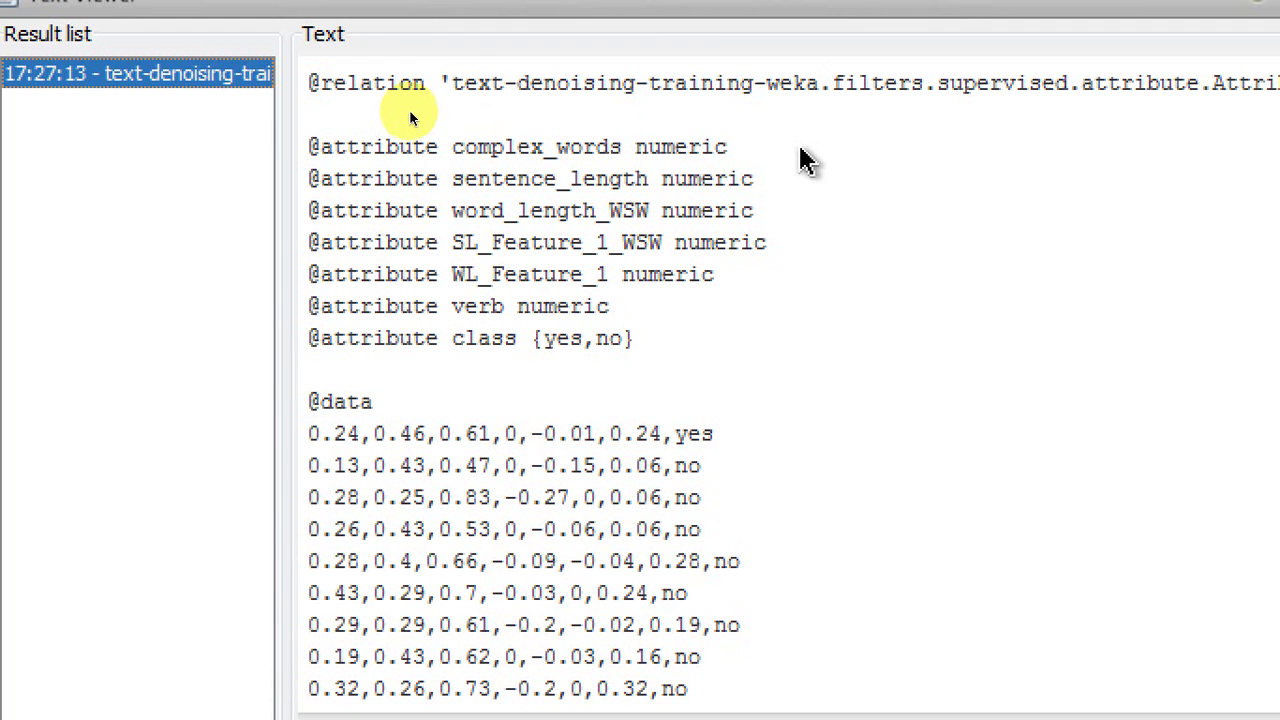